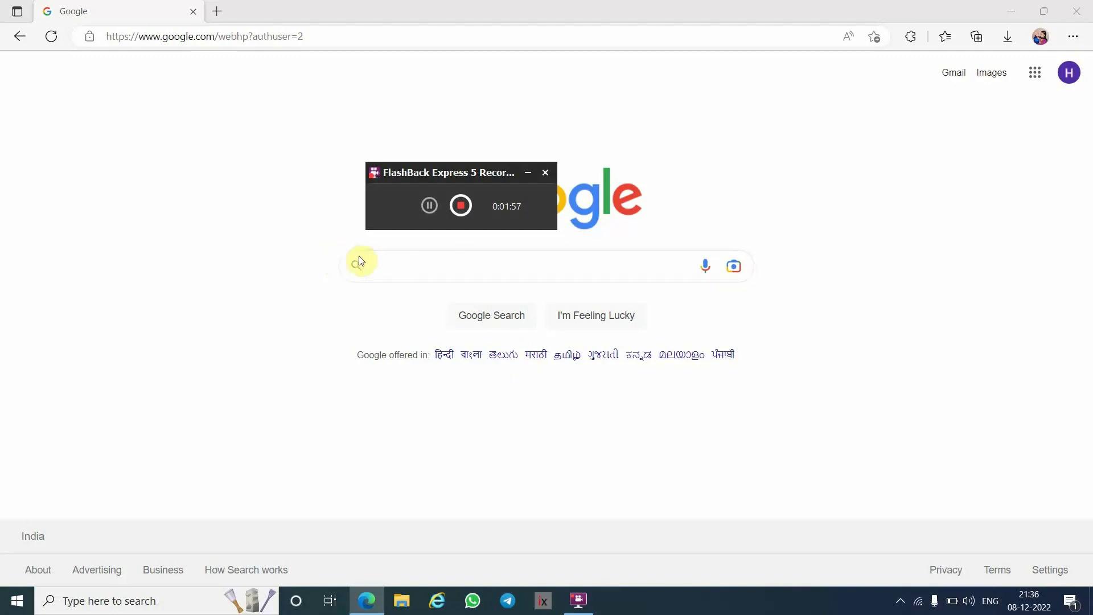
- Search Google for 'Typhoon HIL' and open the 'Typhoon HIL: Home Page' result
left_click(525, 169)
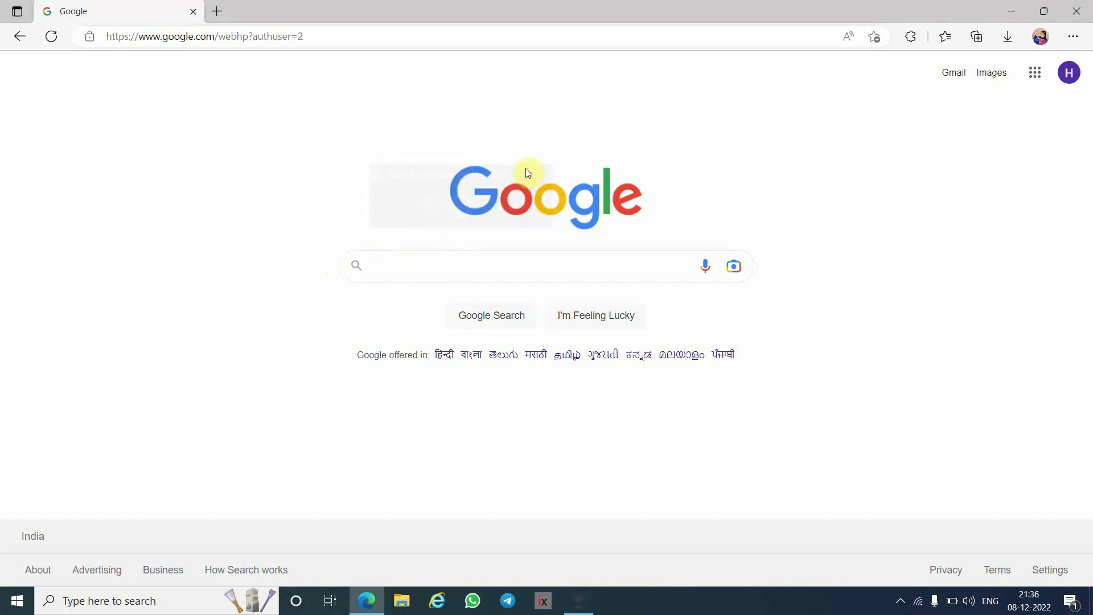
left_click(417, 270)
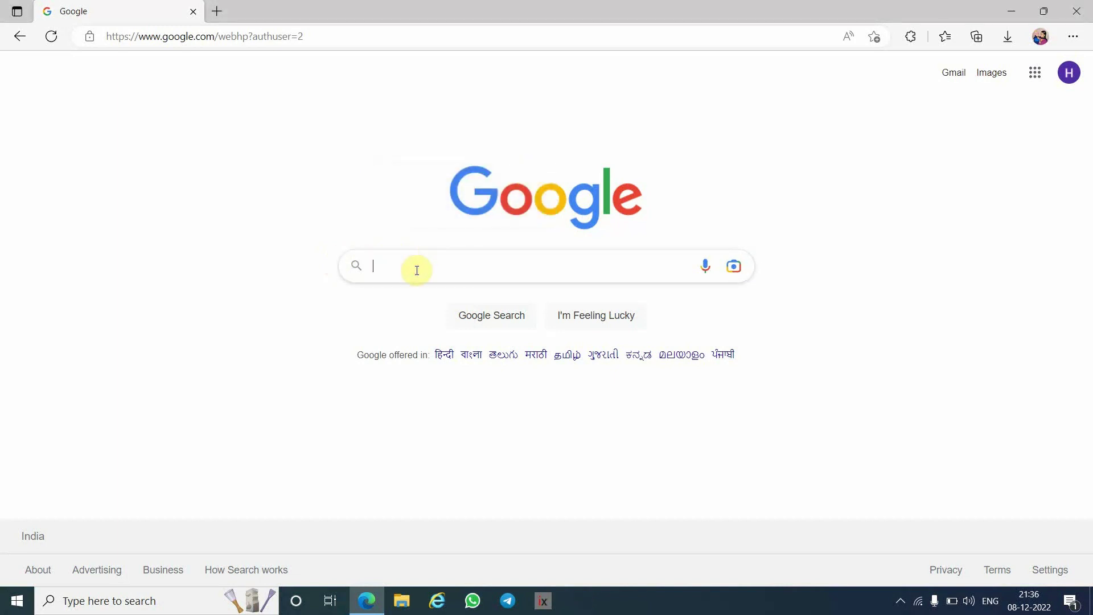
type("Typhoo")
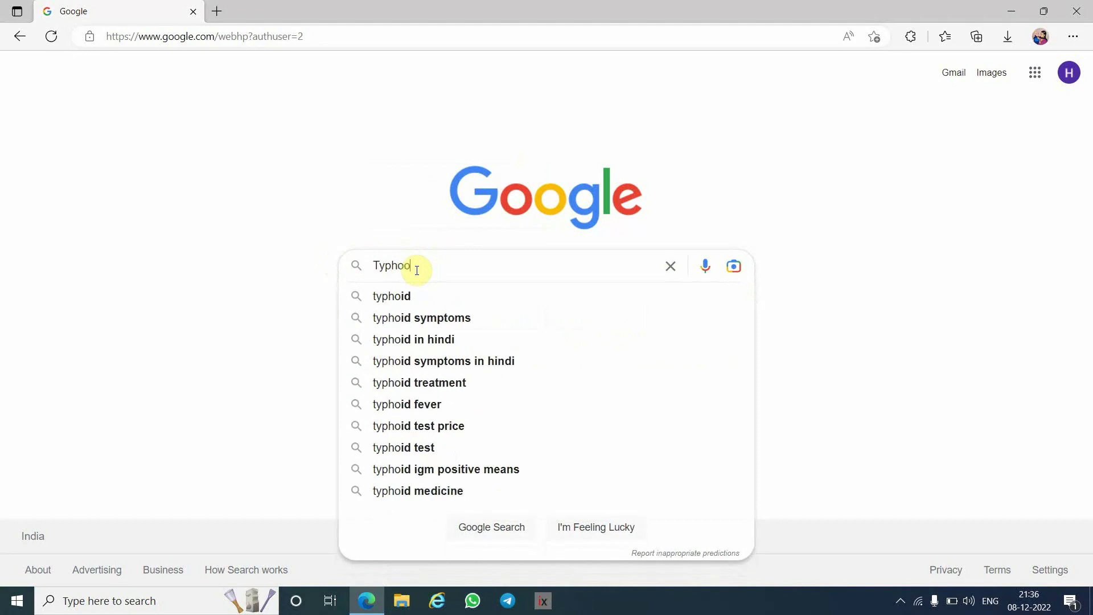
type("n HIL")
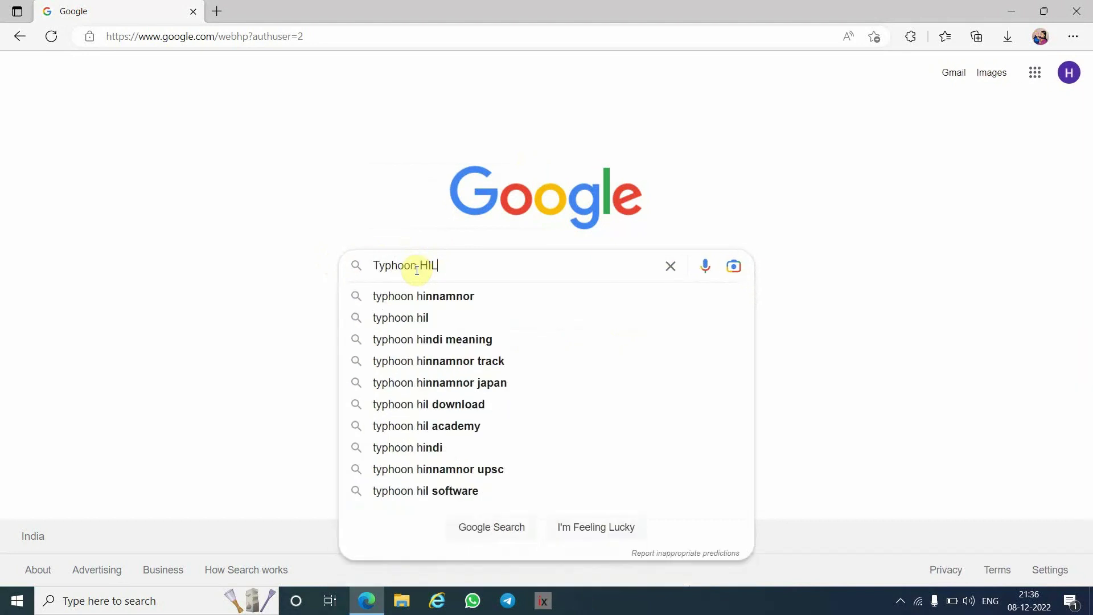
key("Return")
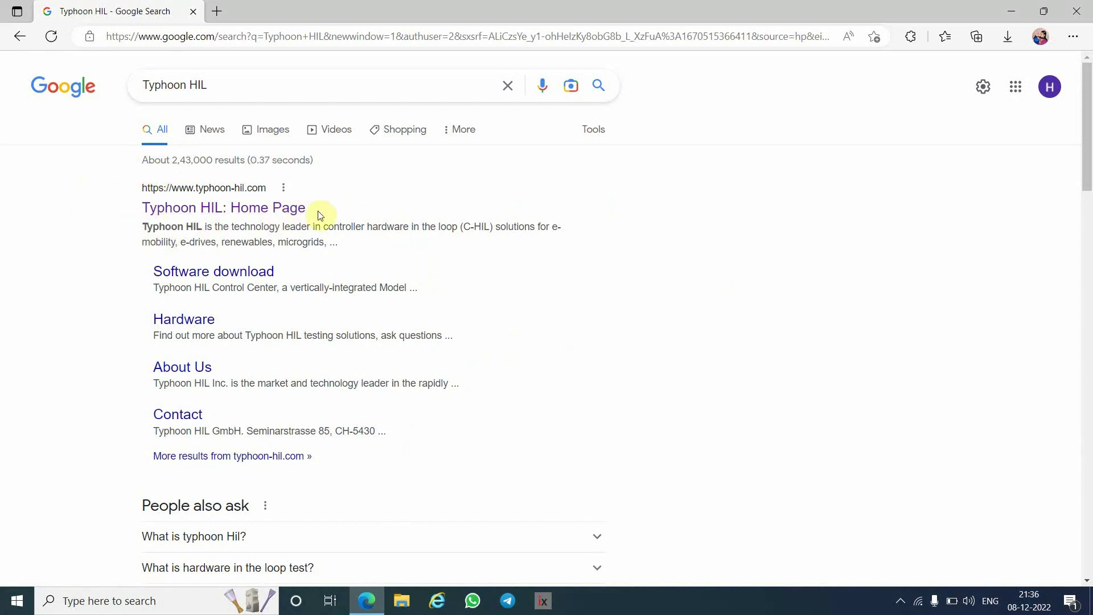
left_click(221, 212)
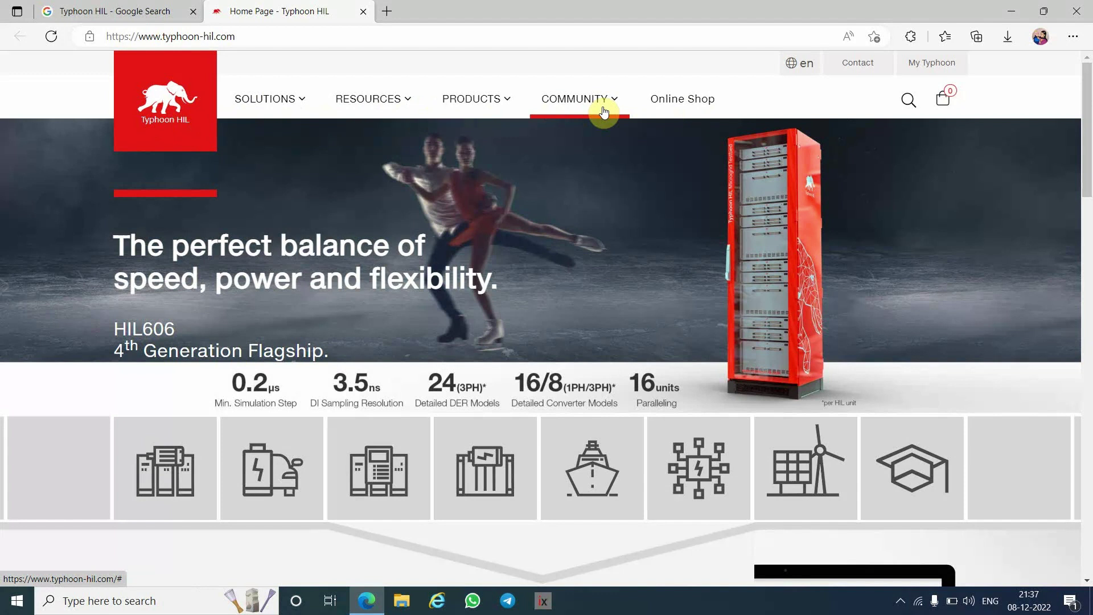
- Go to the My Typhoon account page from the site header
left_click(930, 68)
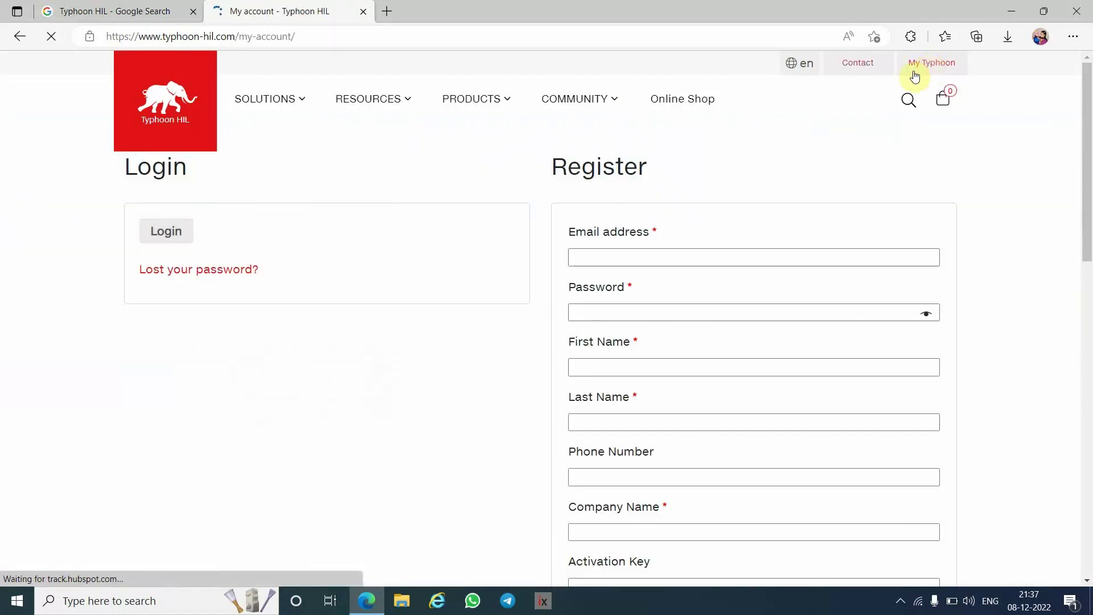
- Enter the registration e-mail address and a medium-strength password
left_click(608, 257)
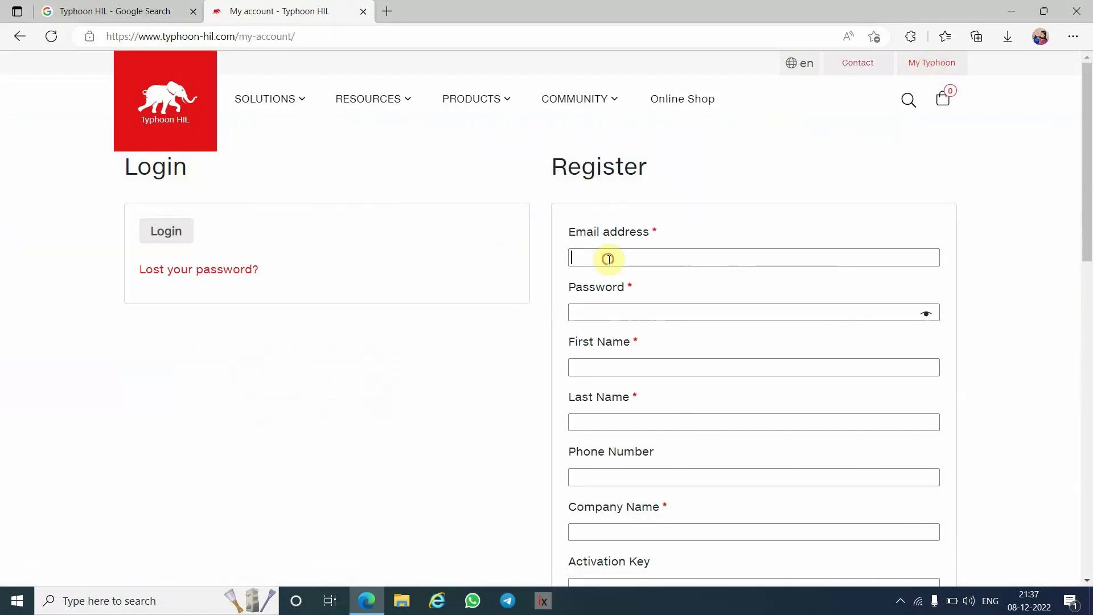
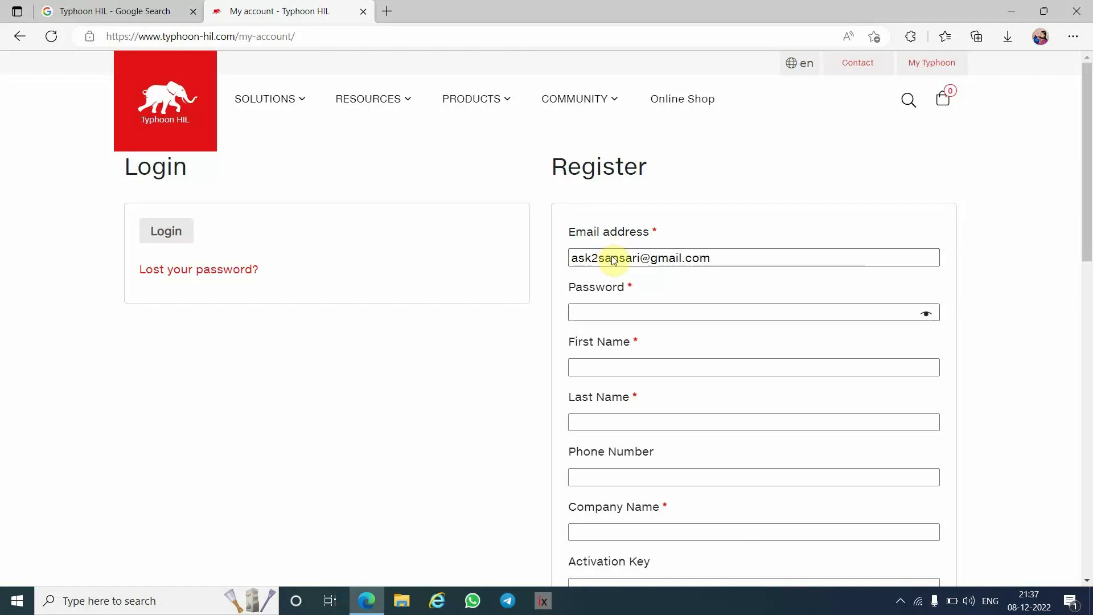
left_click(650, 312)
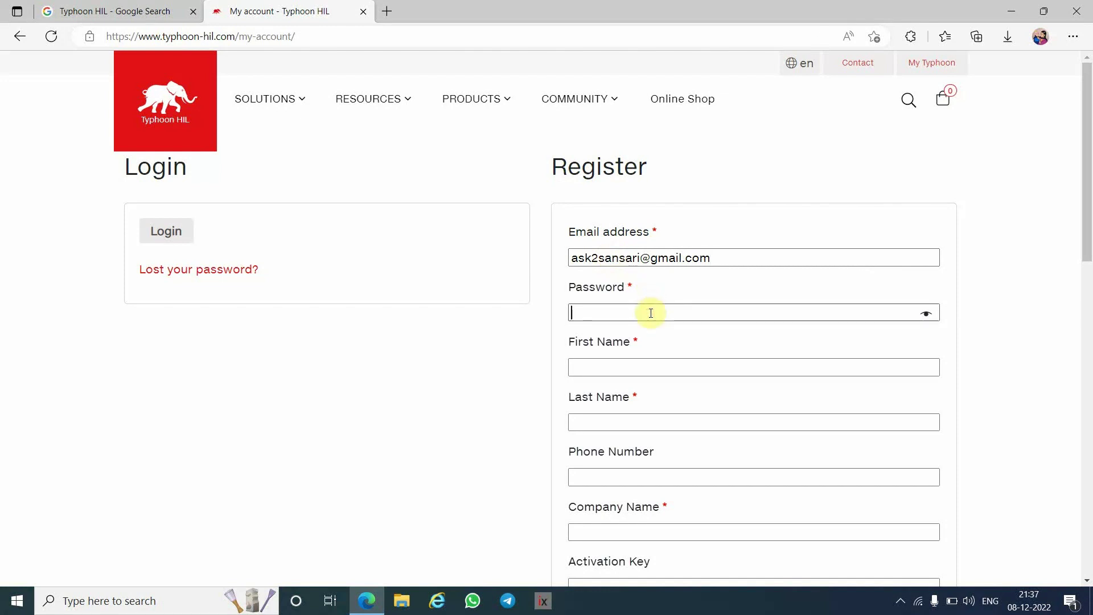
type("•••")
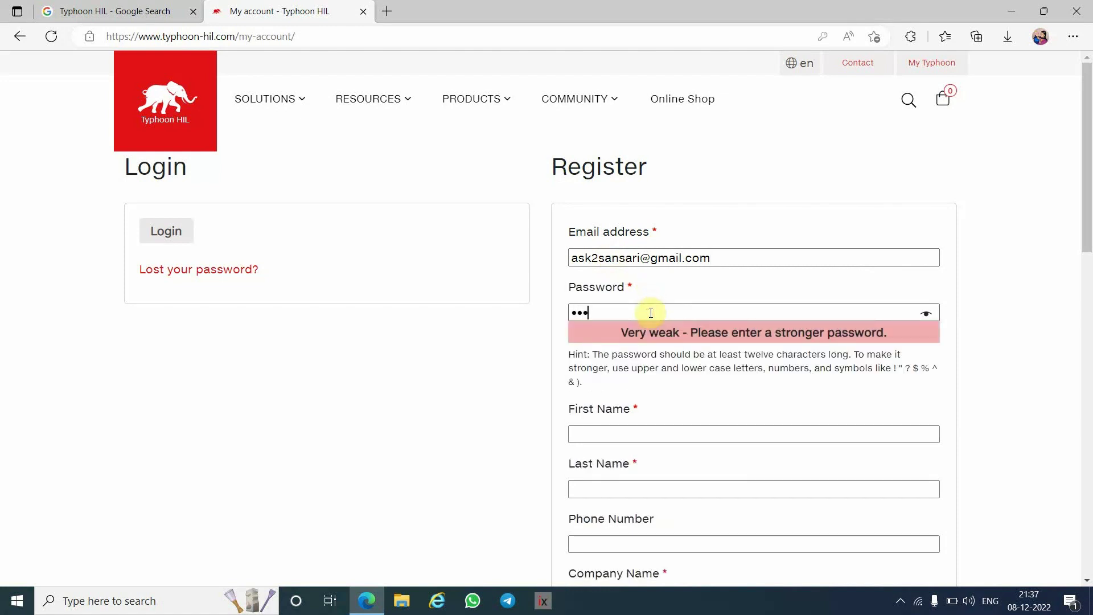
type("•••")
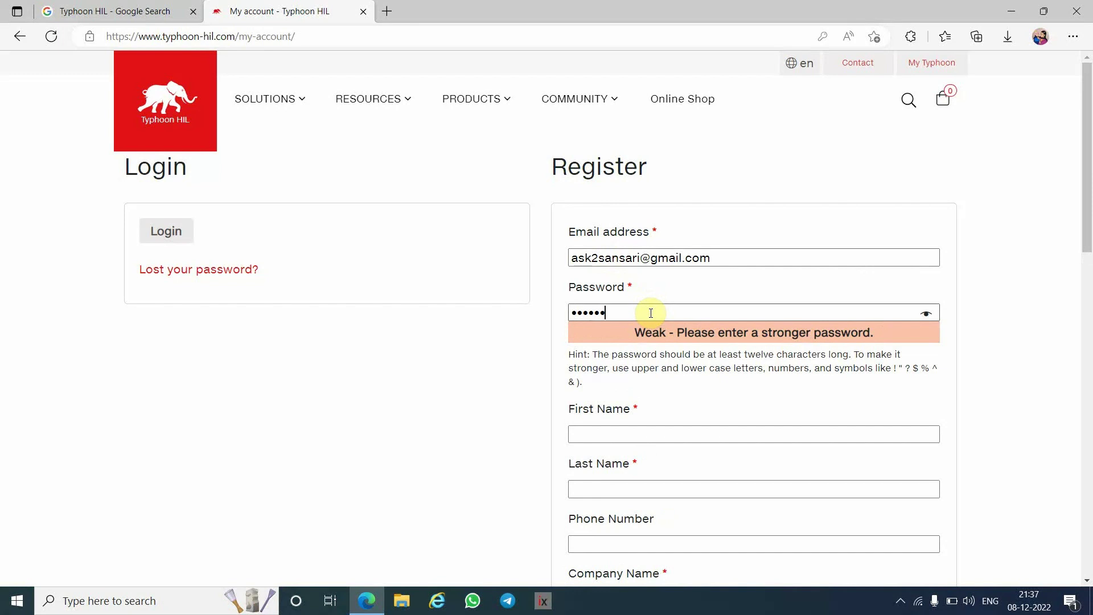
type("•••")
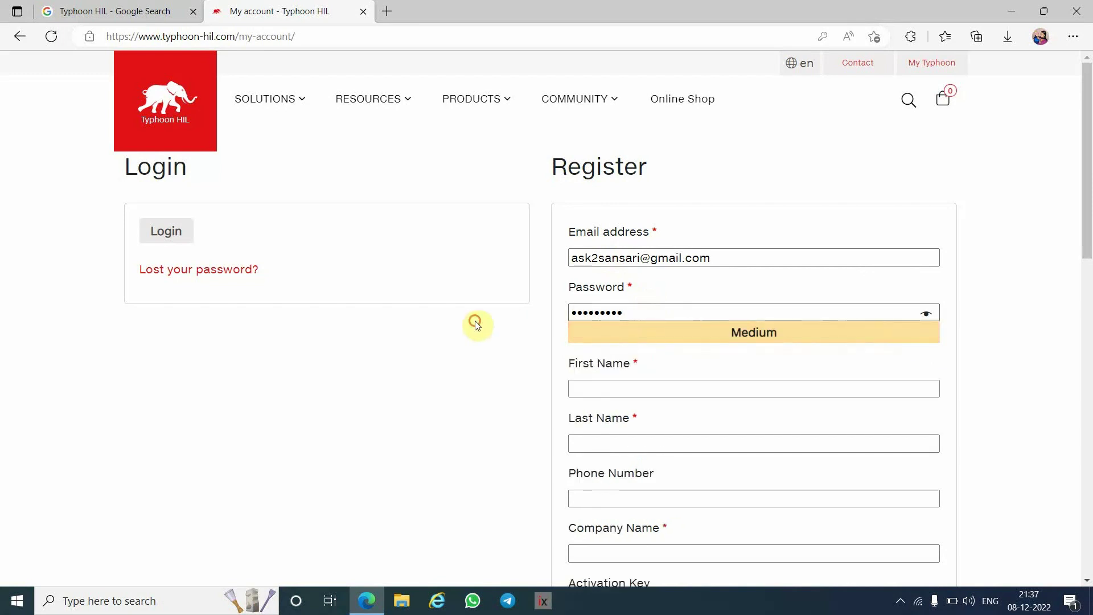
- Fill in the user's first and last names, correcting both entries
left_click(633, 382)
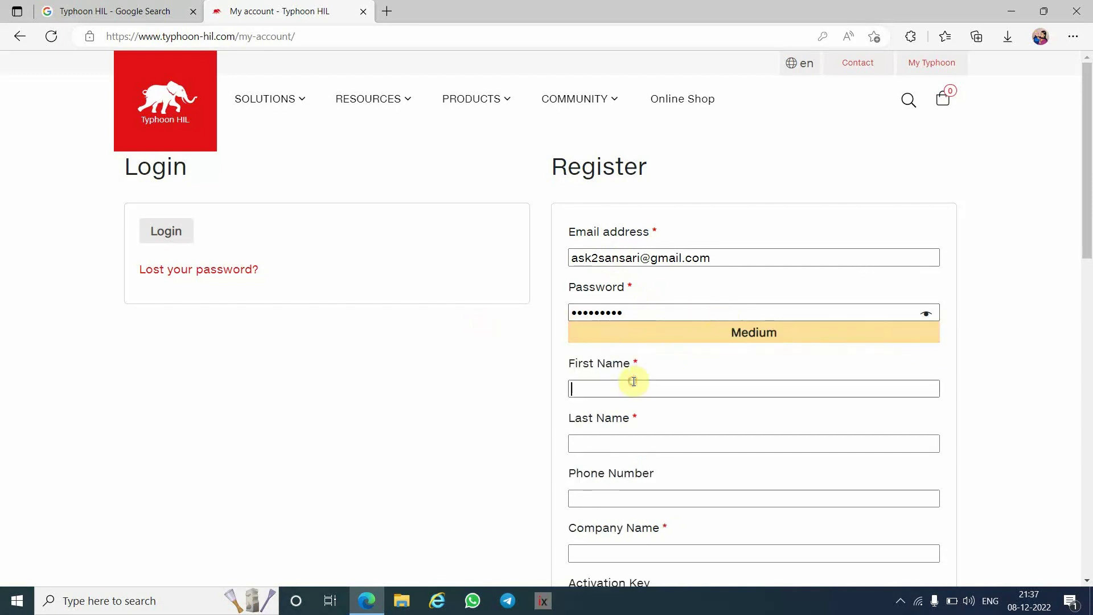
type("Ask")
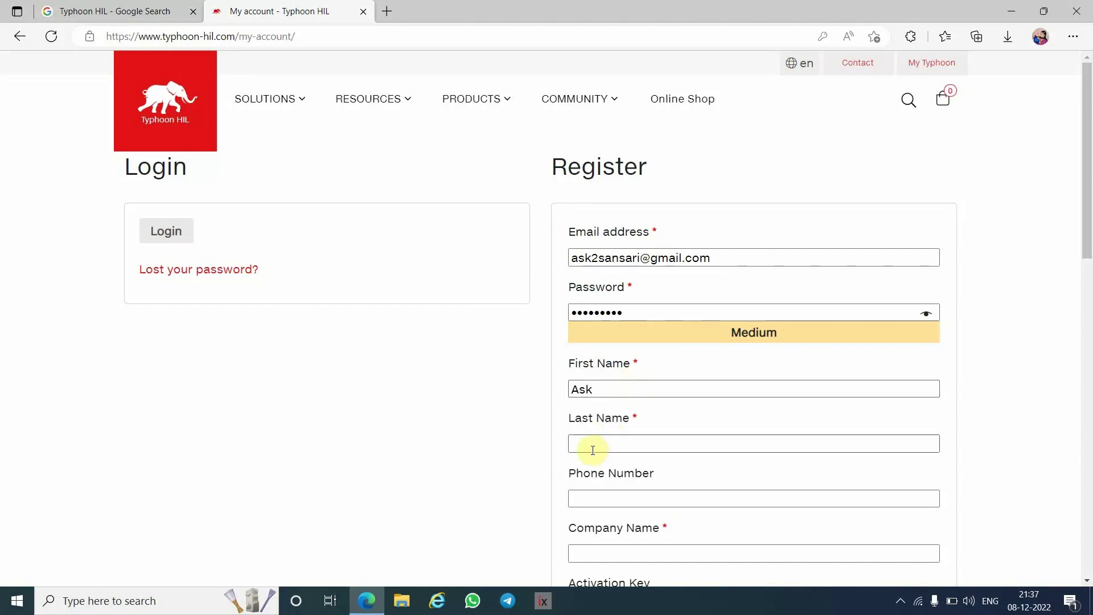
key("BackSpace")
key("BackSpace")
key("BackSpace")
type("HIL")
left_click(593, 450)
type("Tutorial")
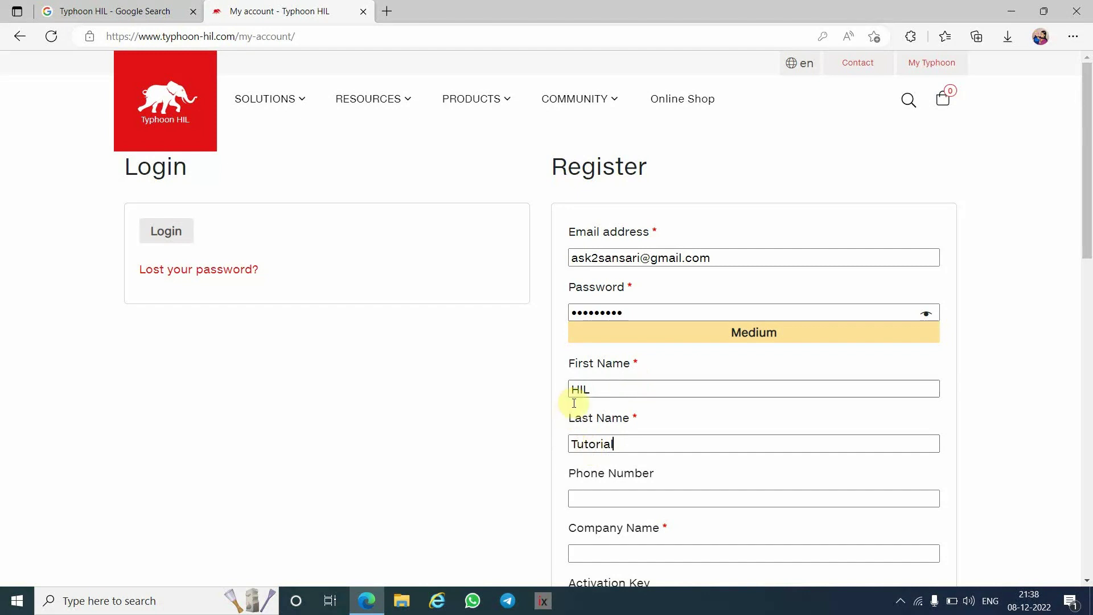
left_click(594, 394)
key("BackSpace")
key("BackSpace")
key("BackSpace")
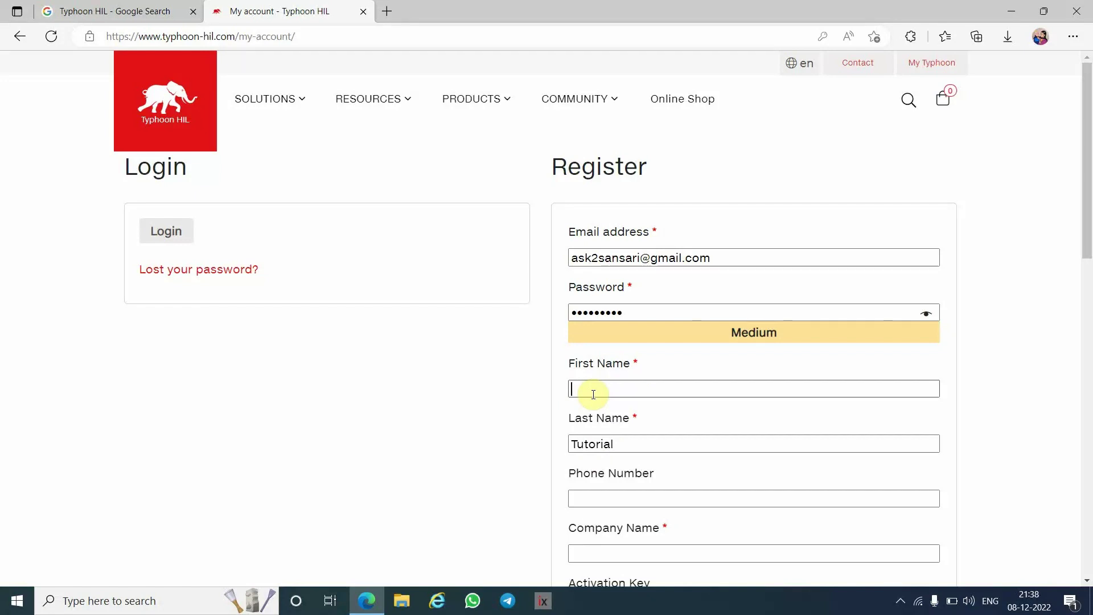
type("Ask2")
left_click(687, 439)
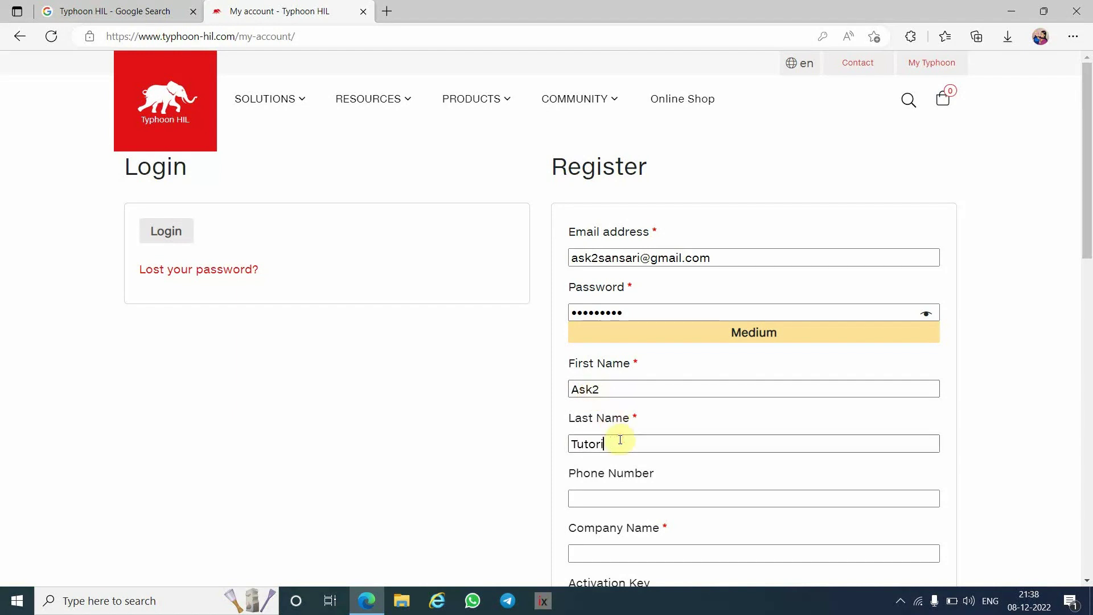
key("BackSpace")
key("BackSpace")
key("BackSpace")
key("BackSpace")
key("BackSpace")
key("BackSpace")
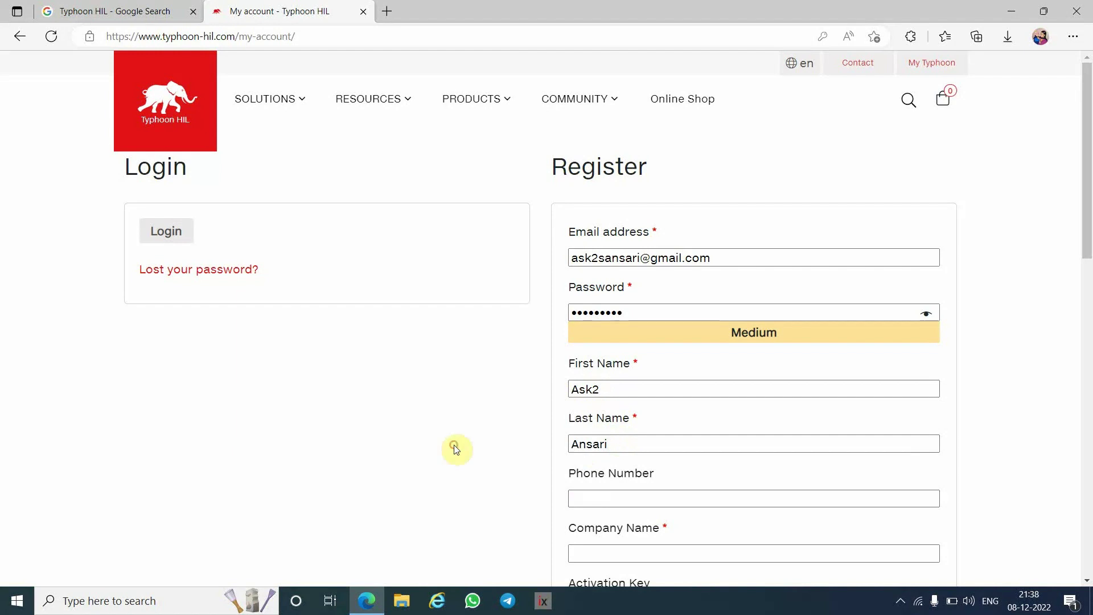
scroll(456, 450, "down", 3)
- Enter company name 'Recm' and set the role to Student (BSc or MSc)
left_click(645, 342)
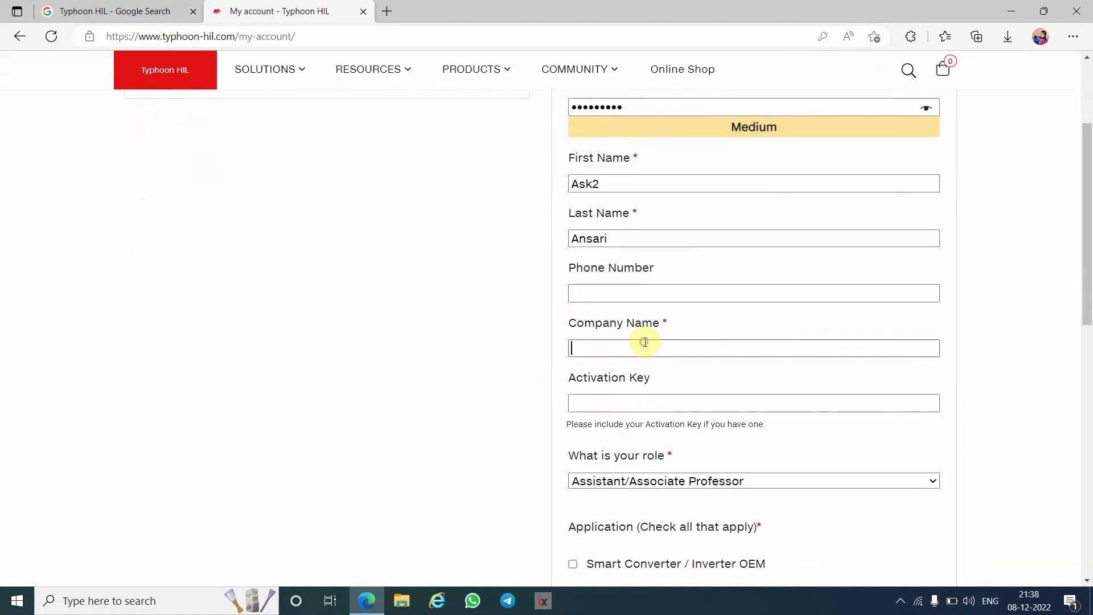
type("Re")
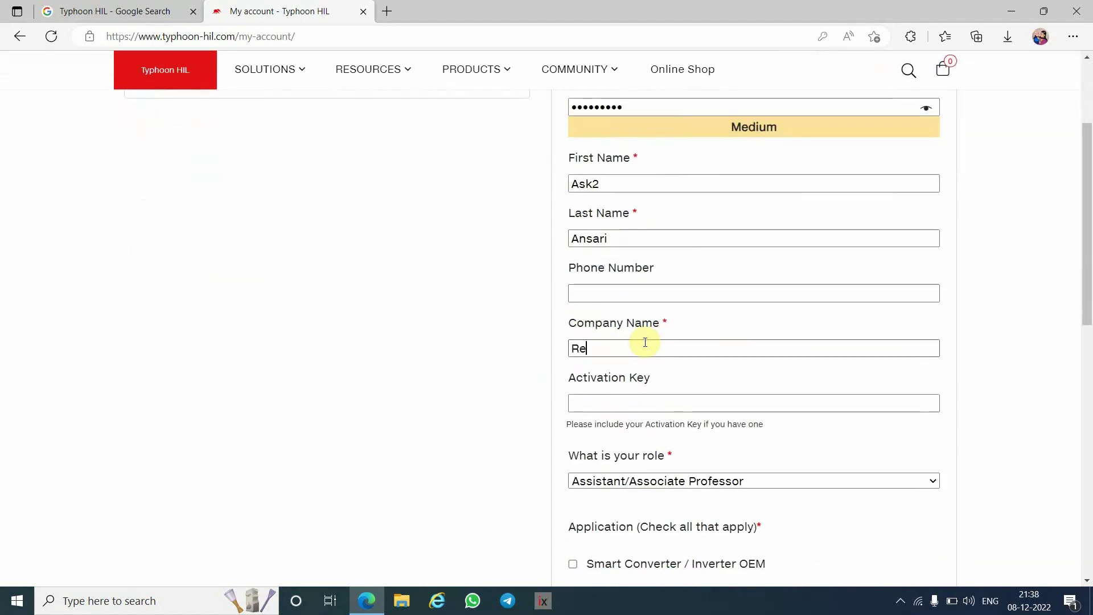
type("cm")
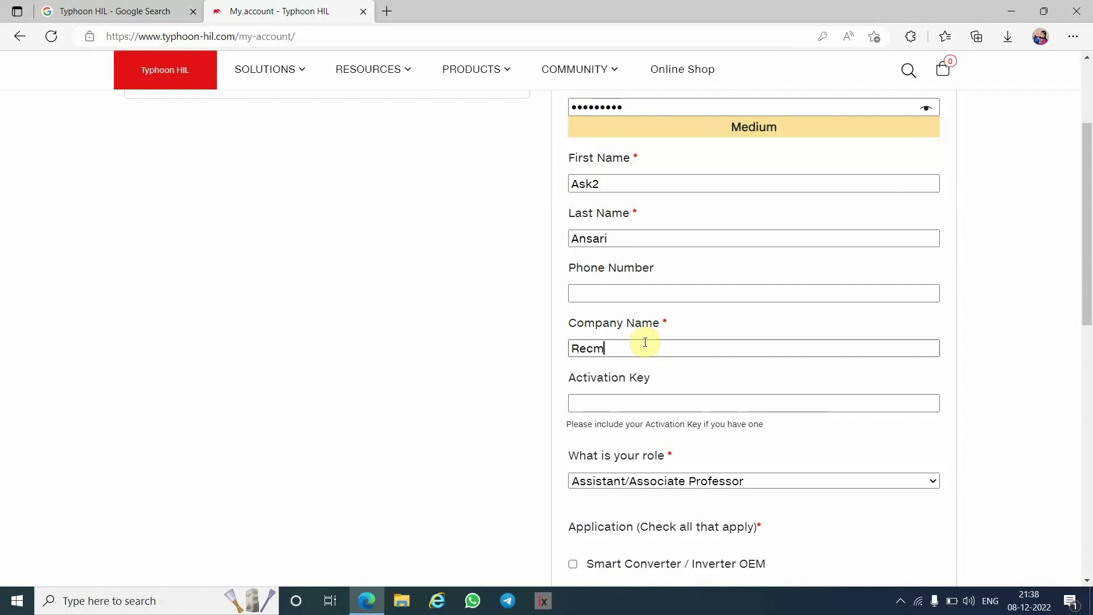
left_click(624, 405)
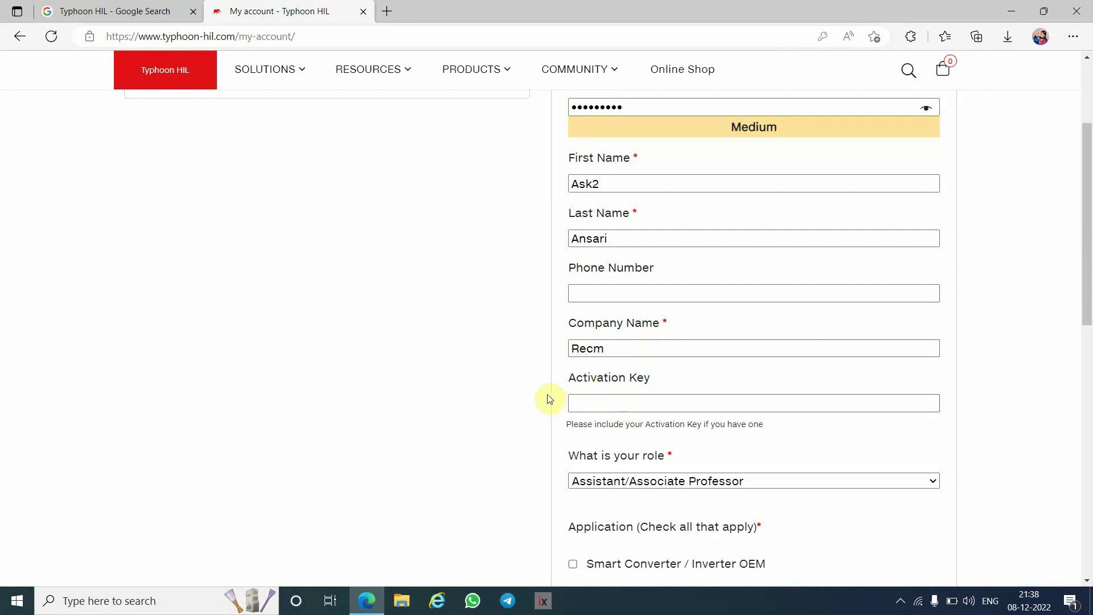
scroll(714, 394, "down", 4)
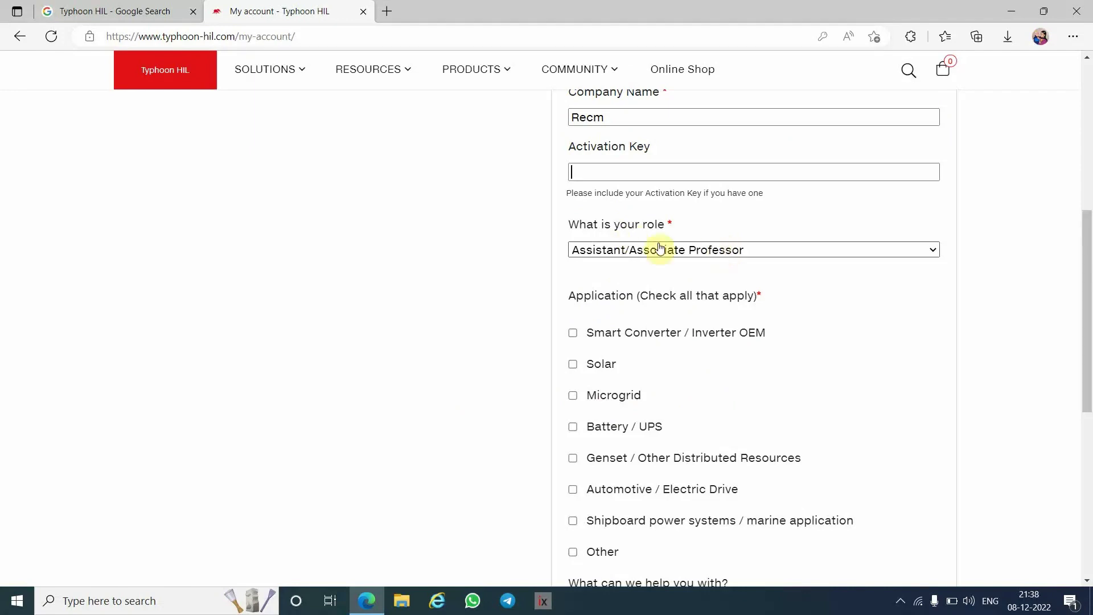
left_click(723, 250)
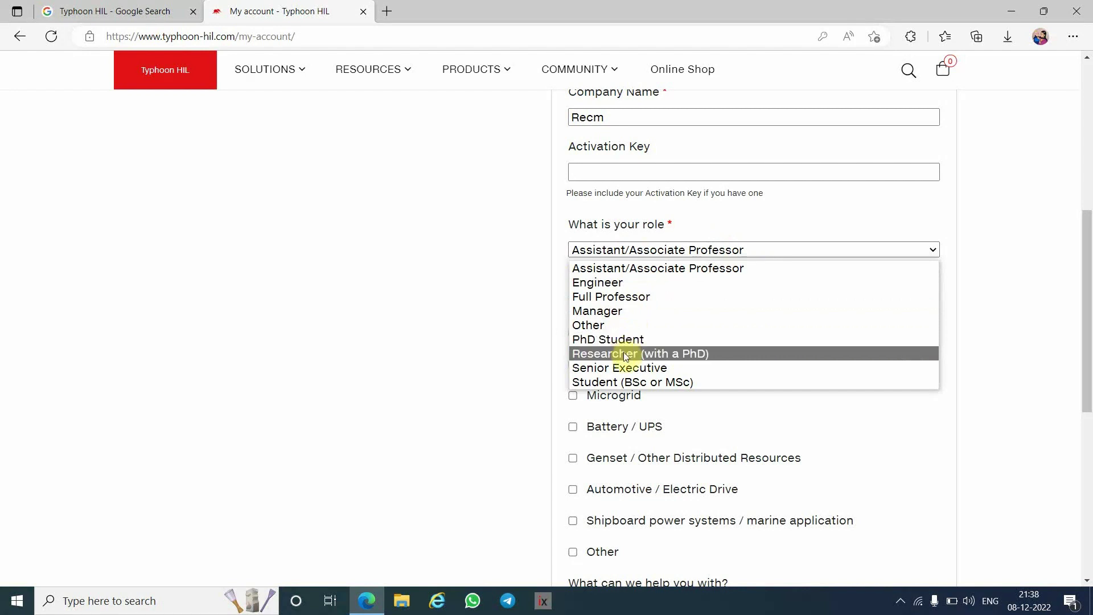
left_click(627, 382)
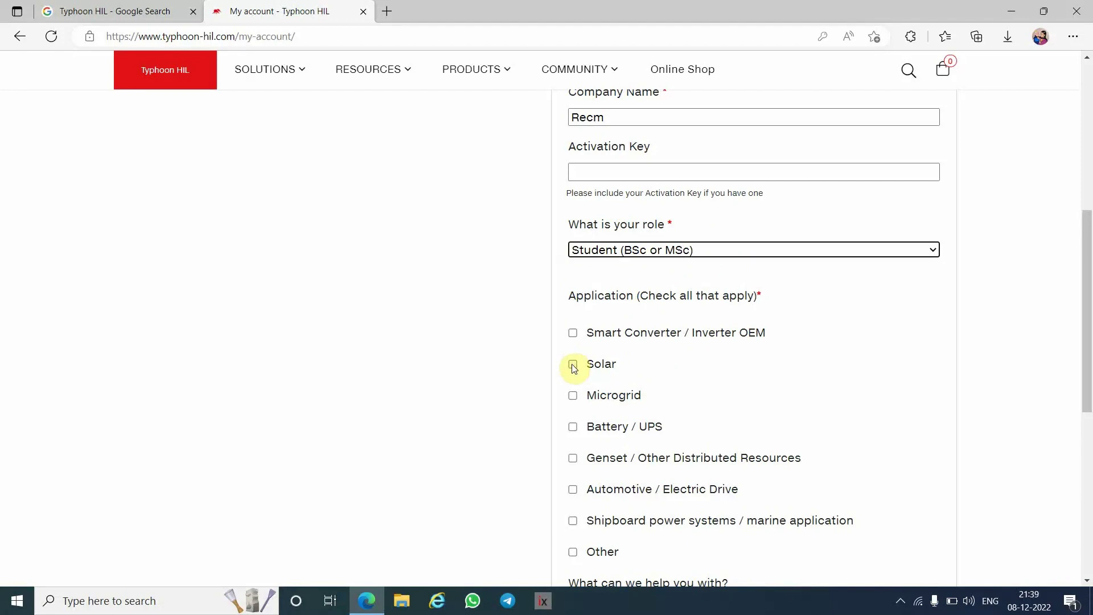
- Tick Solar, Microgrid, Battery / UPS and Genset applications, then submit the registration
left_click(573, 365)
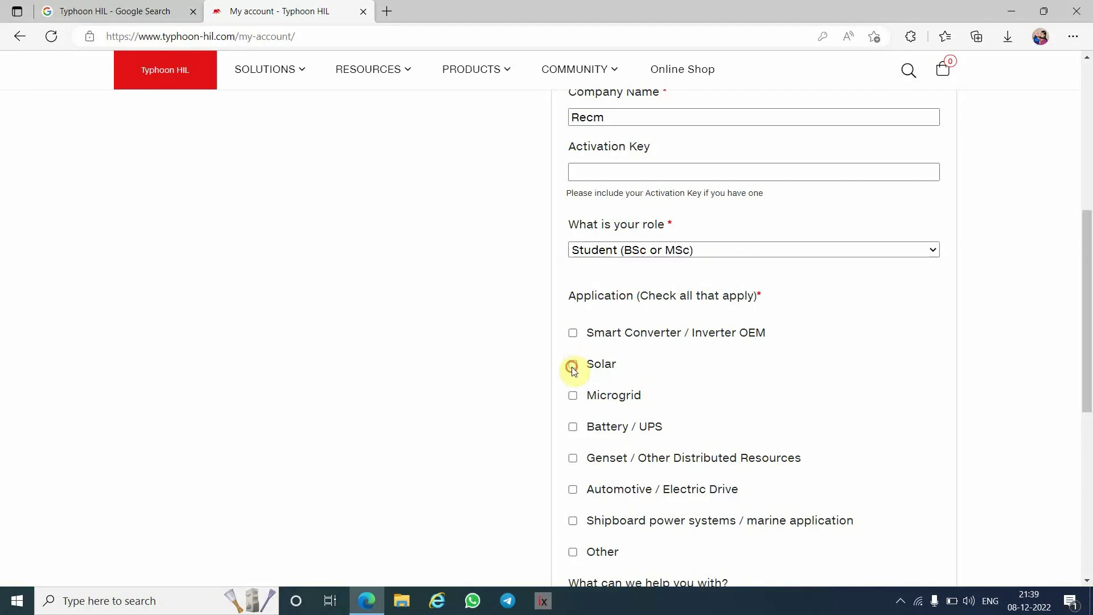
left_click(573, 395)
left_click(573, 428)
left_click(573, 457)
scroll(490, 450, "down", 2)
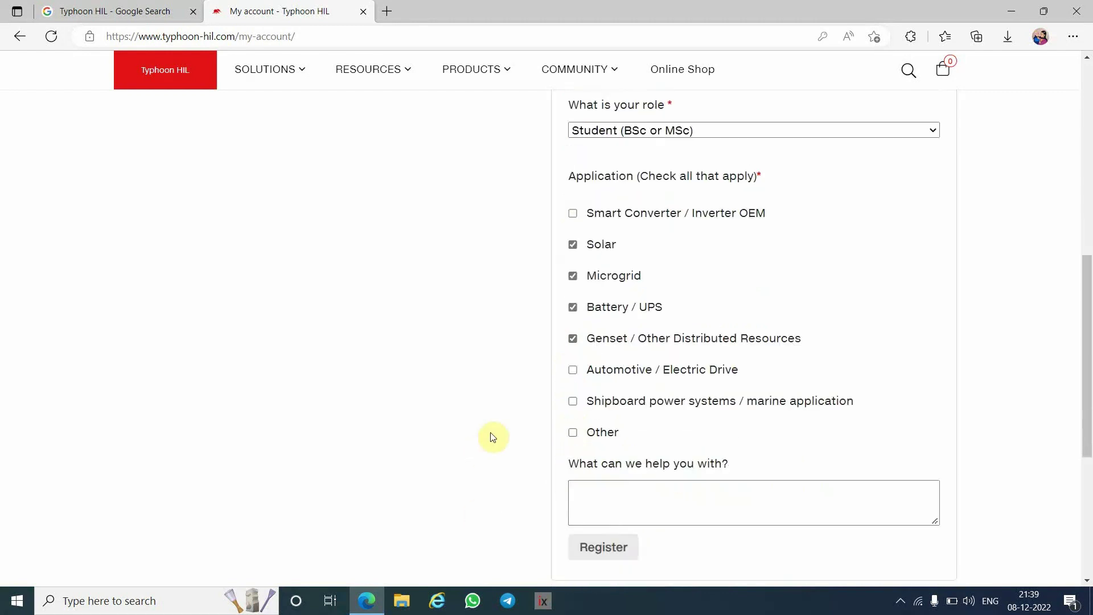
scroll(493, 437, "down", 1)
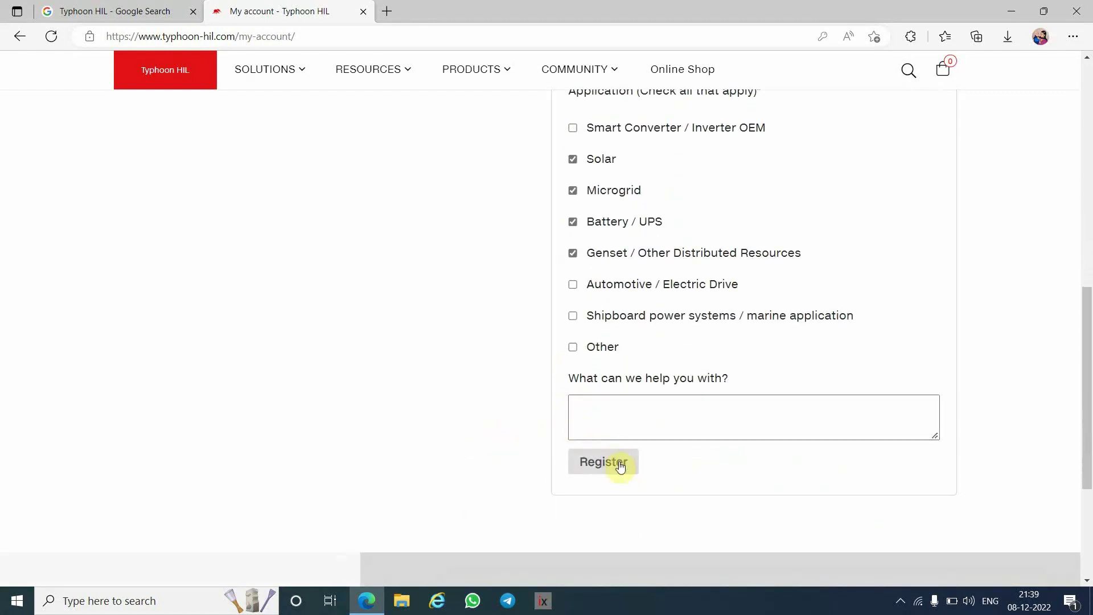
left_click(606, 415)
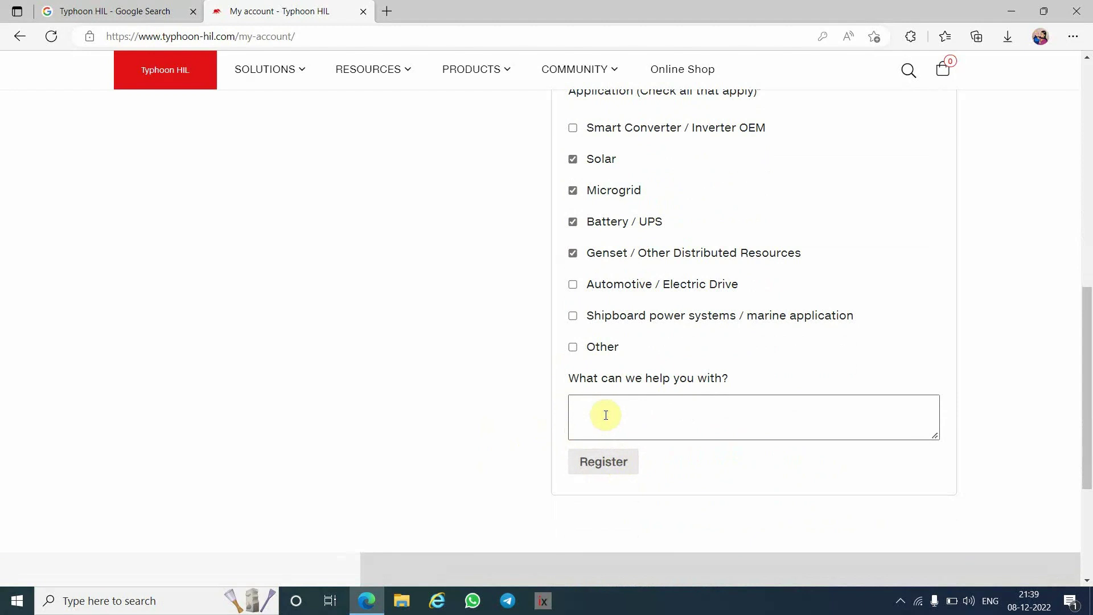
scroll(475, 274, "up", 6)
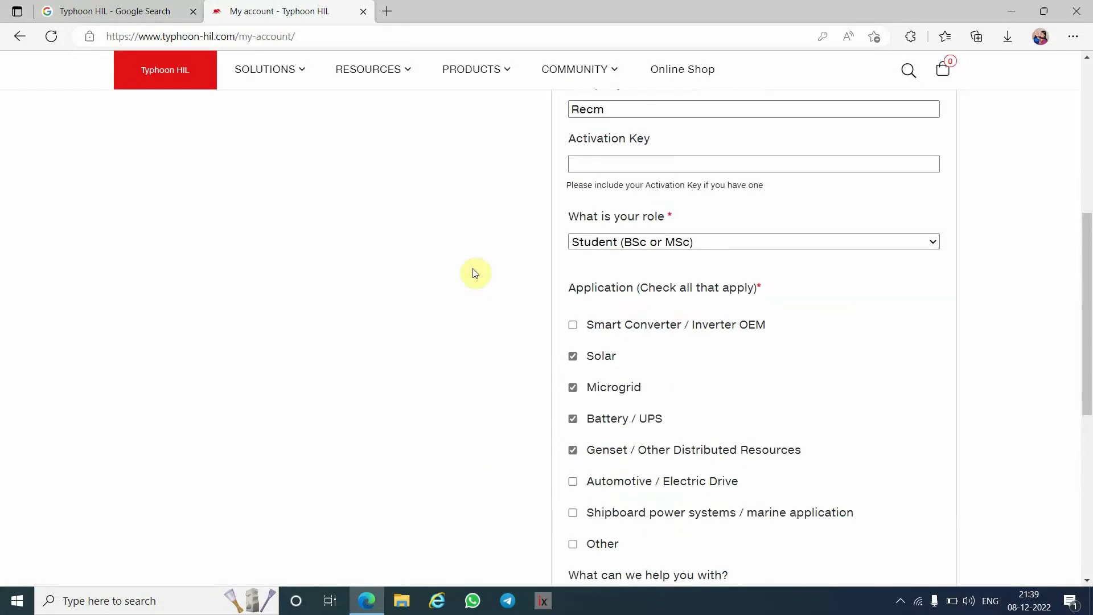
scroll(475, 273, "up", 3)
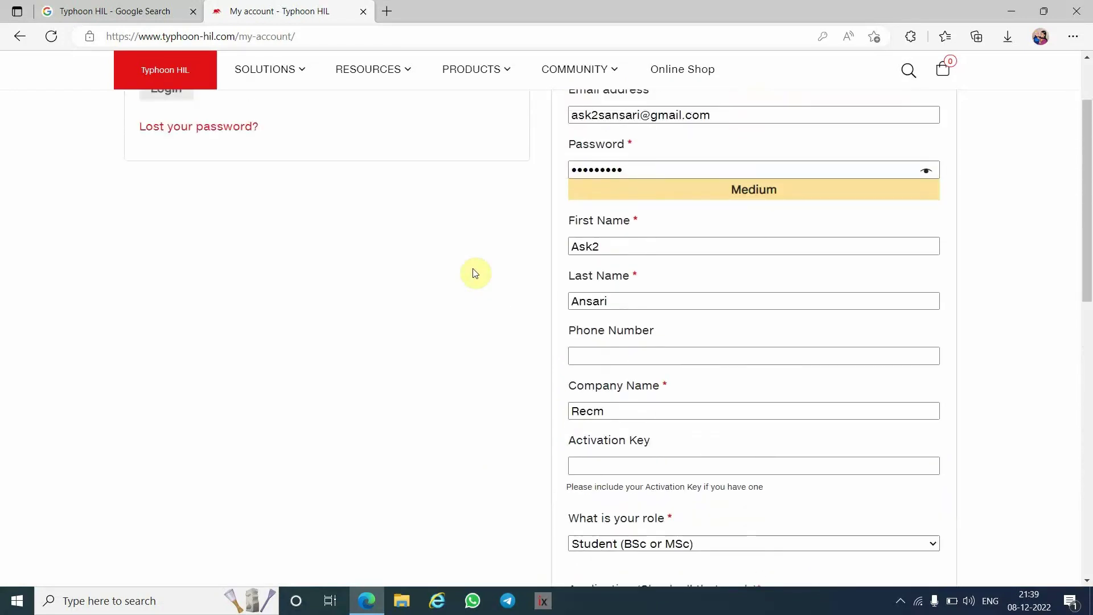
scroll(475, 273, "up", 1)
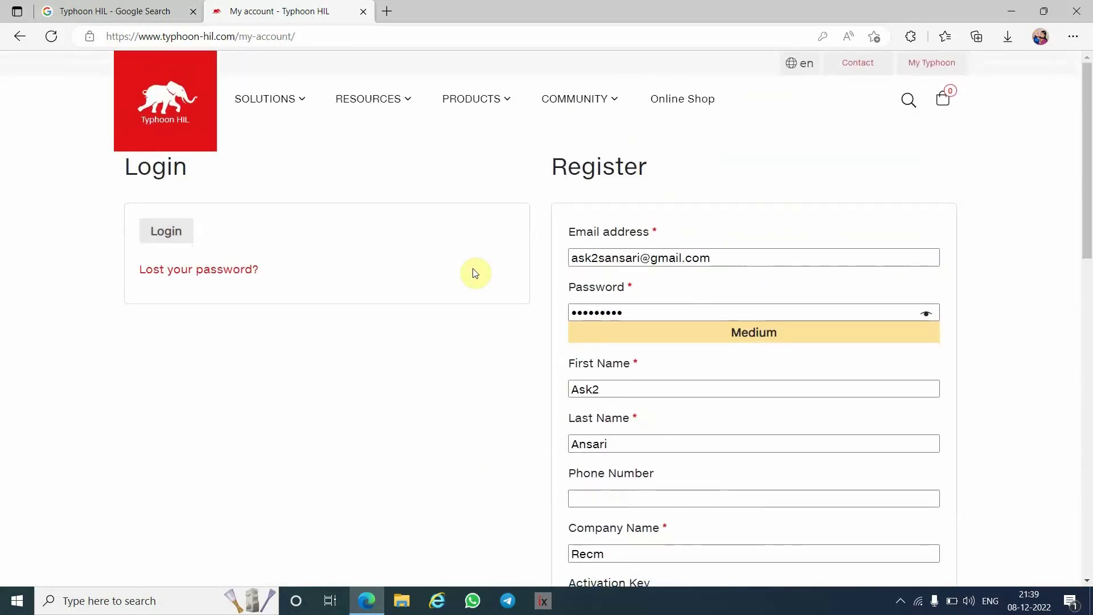
scroll(475, 273, "down", 2)
scroll(476, 273, "down", 8)
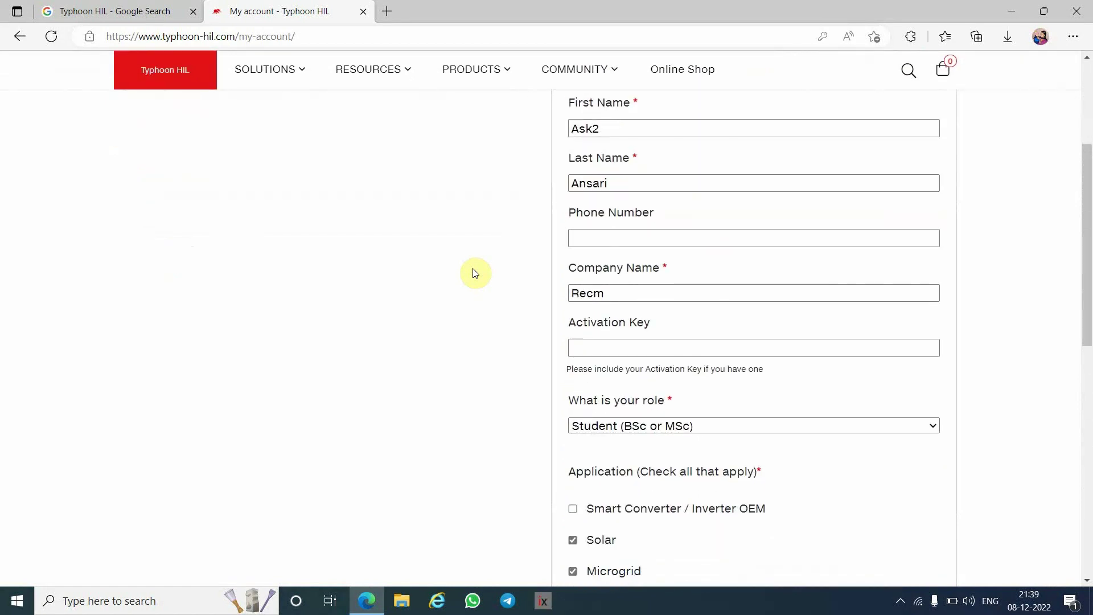
scroll(475, 273, "down", 3)
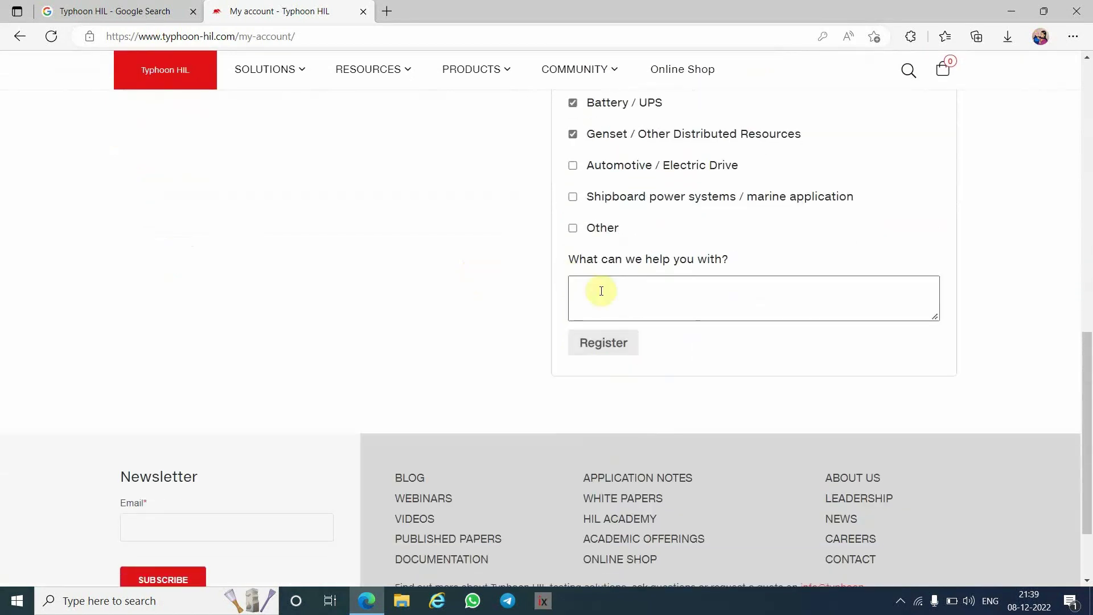
left_click(612, 351)
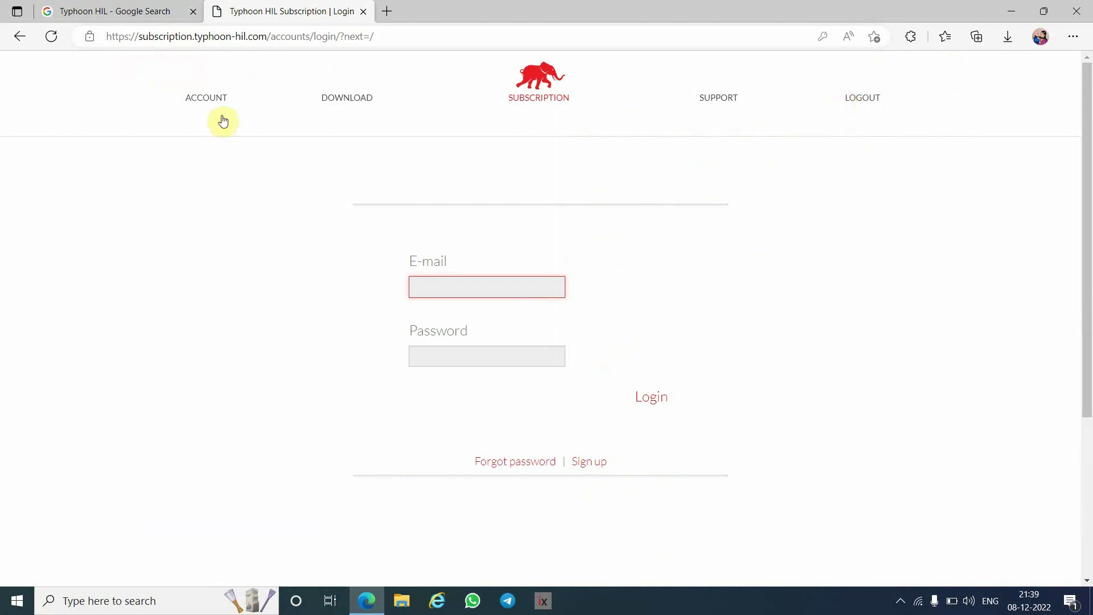
- Go to the subscription account page and log out
left_click(207, 99)
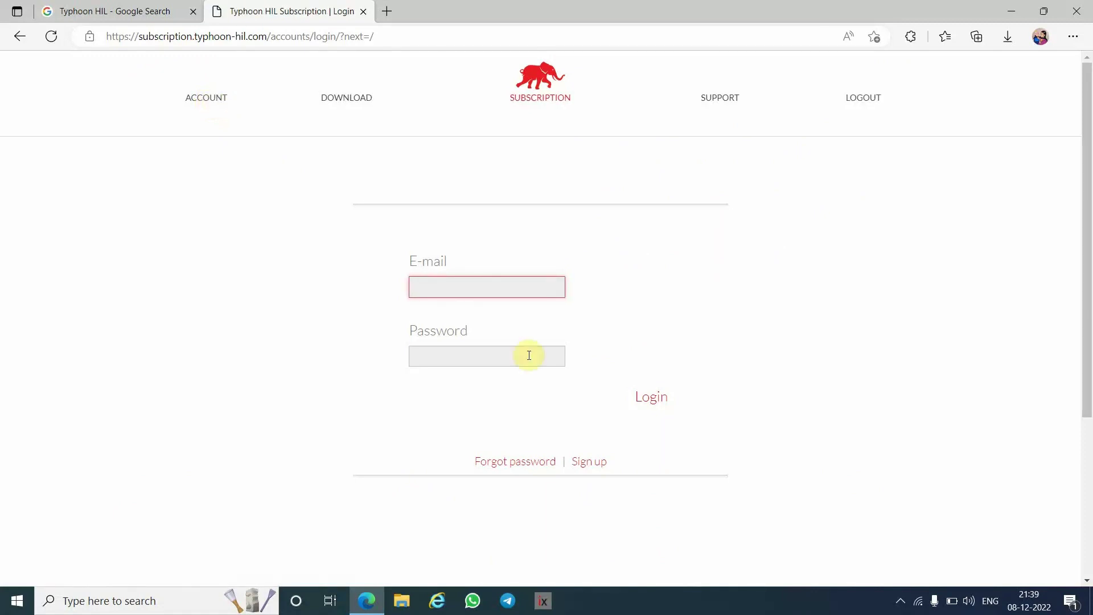
scroll(528, 356, "down", 4)
scroll(527, 359, "up", 2)
scroll(529, 359, "up", 2)
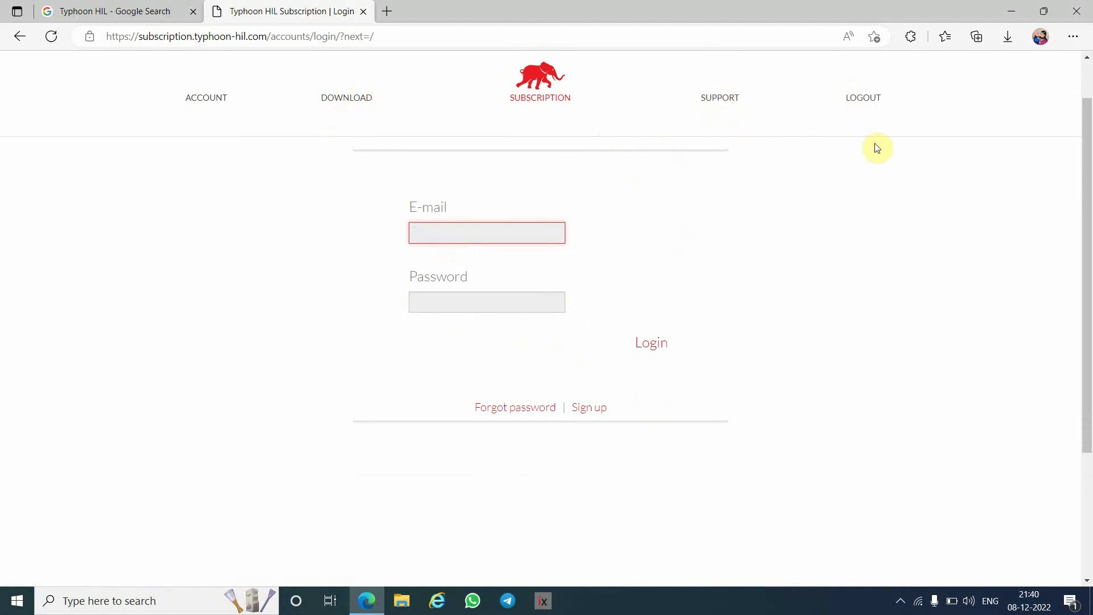
left_click(869, 101)
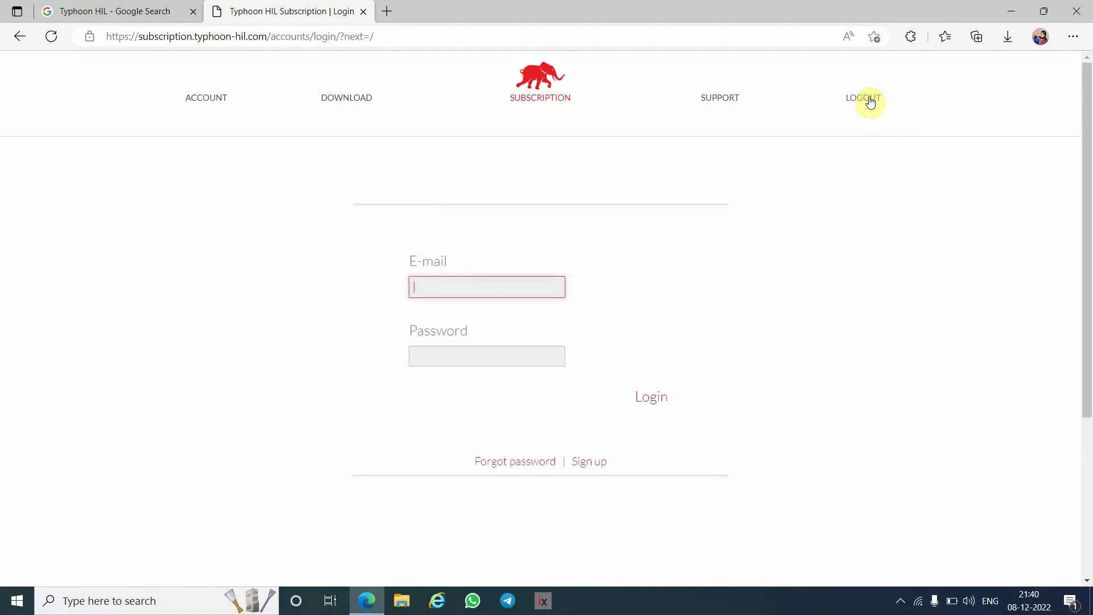
left_click(870, 101)
- Log in with the registered e-mail address and password
left_click(437, 288)
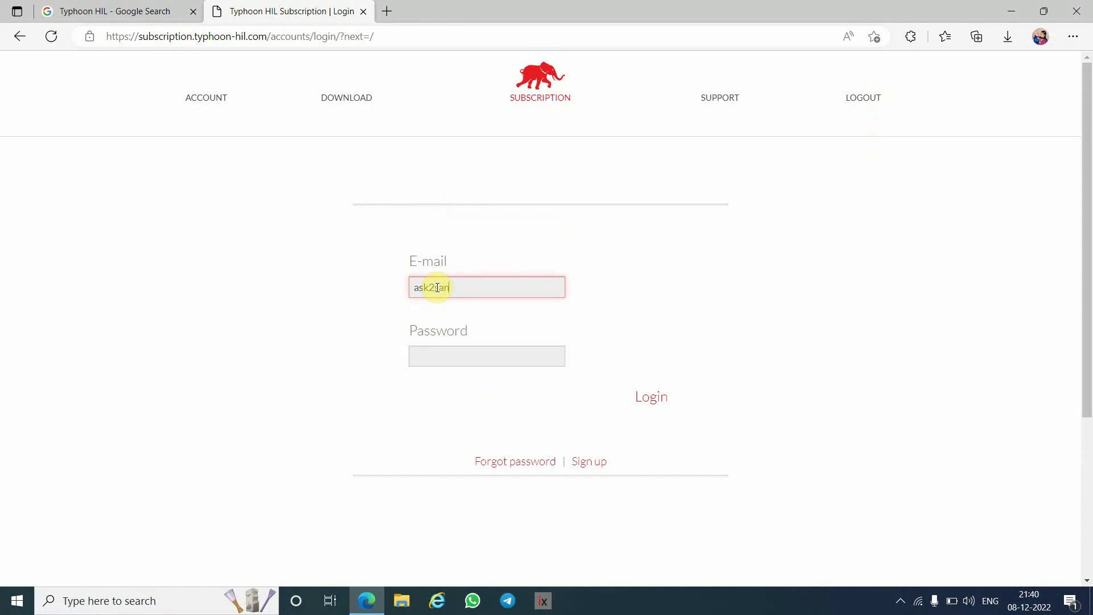
left_click(431, 360)
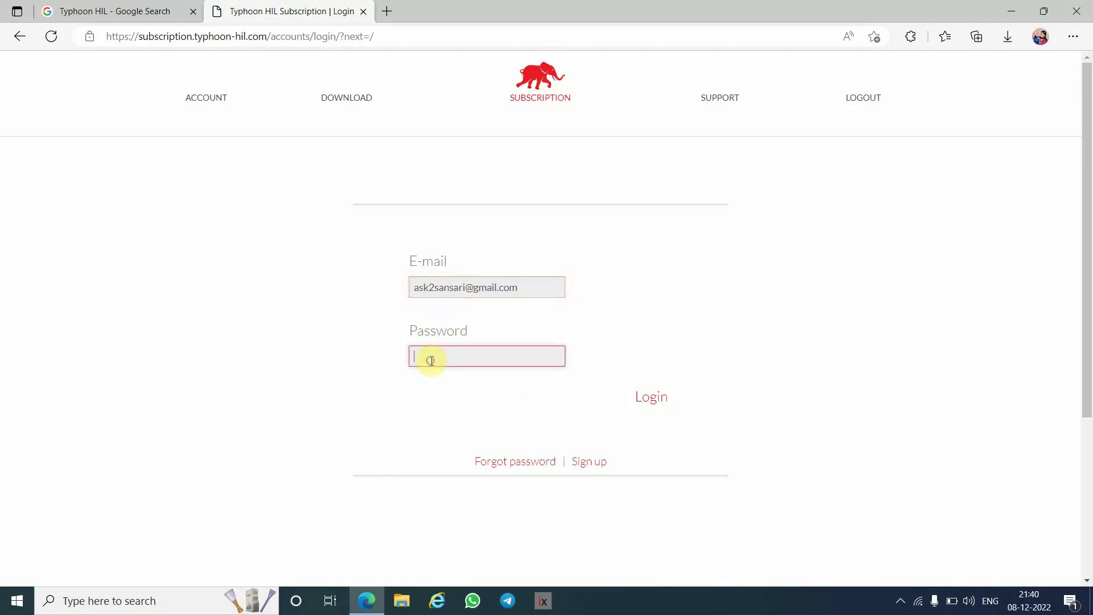
type("••••")
left_click(654, 397)
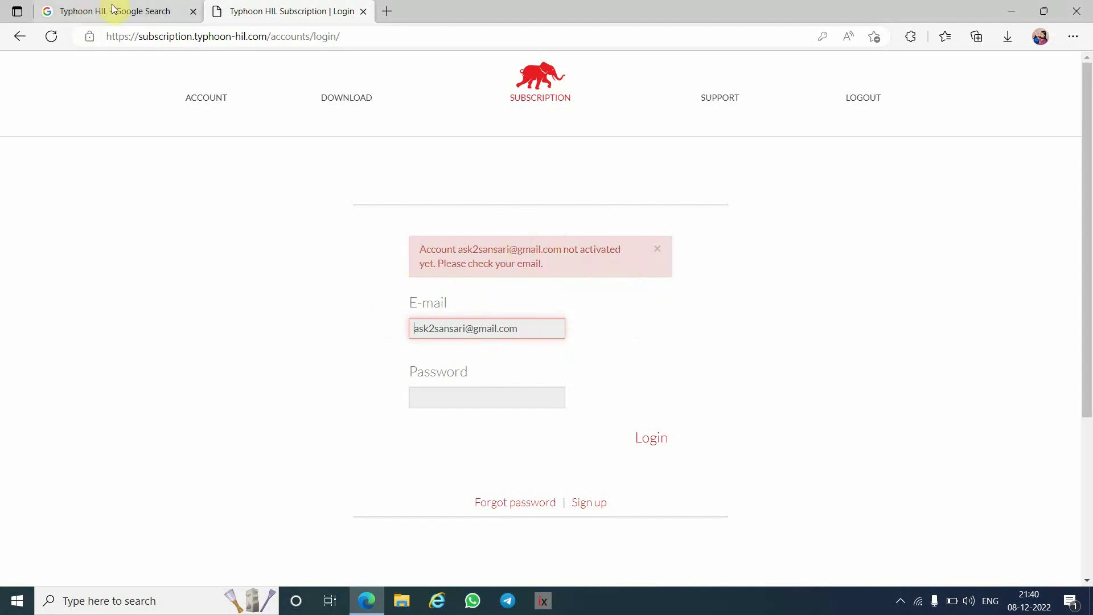
- In a new tab, open Gmail in the registration account and open the Typhoon HIL Account Activation email
left_click(387, 13)
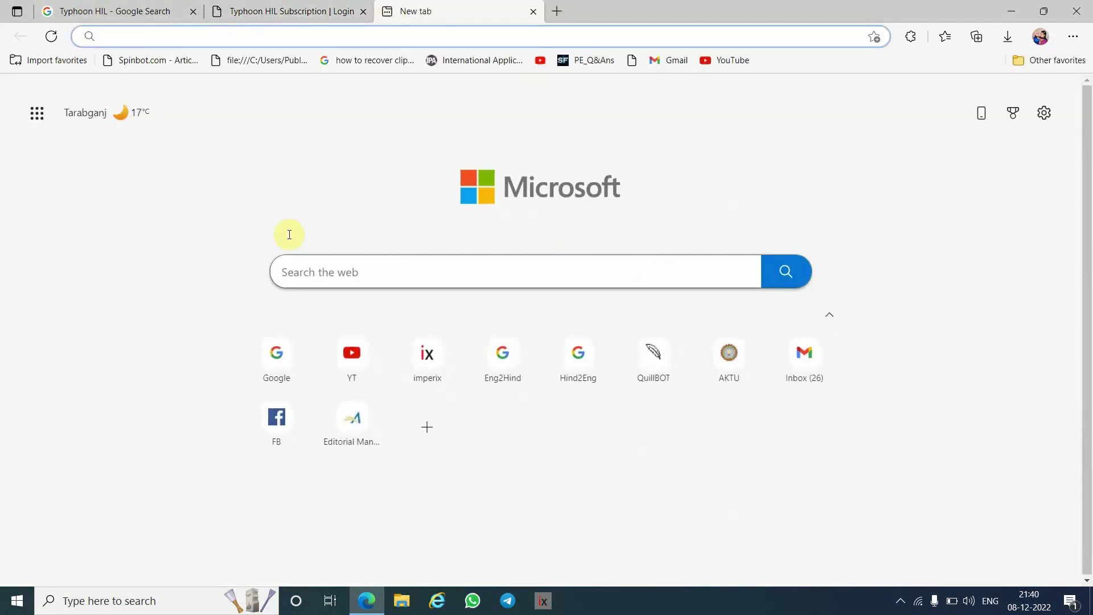
left_click(289, 361)
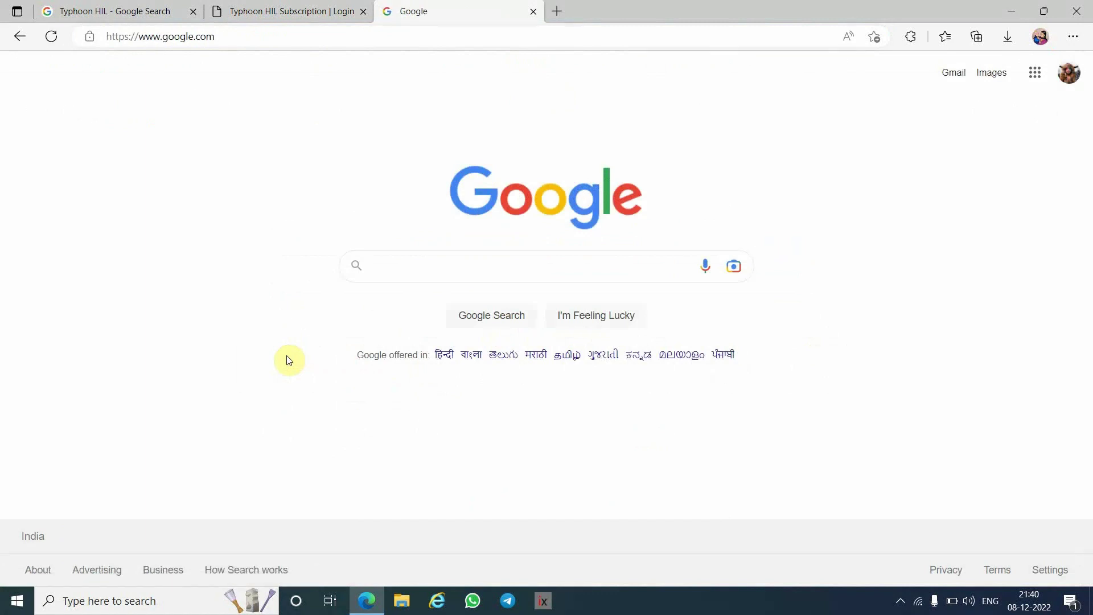
left_click(955, 73)
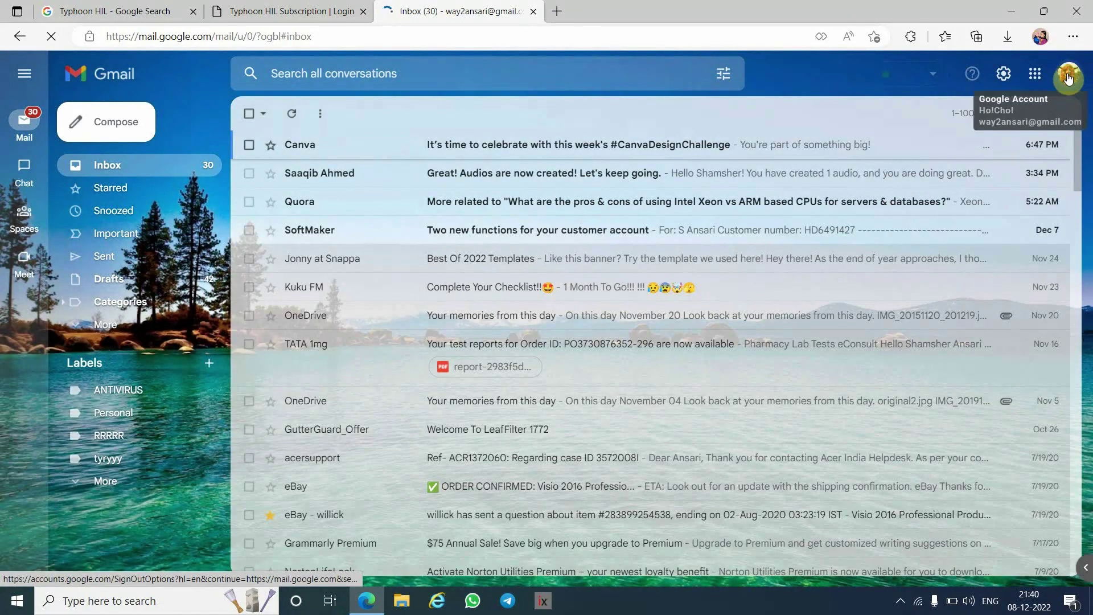
left_click(1068, 78)
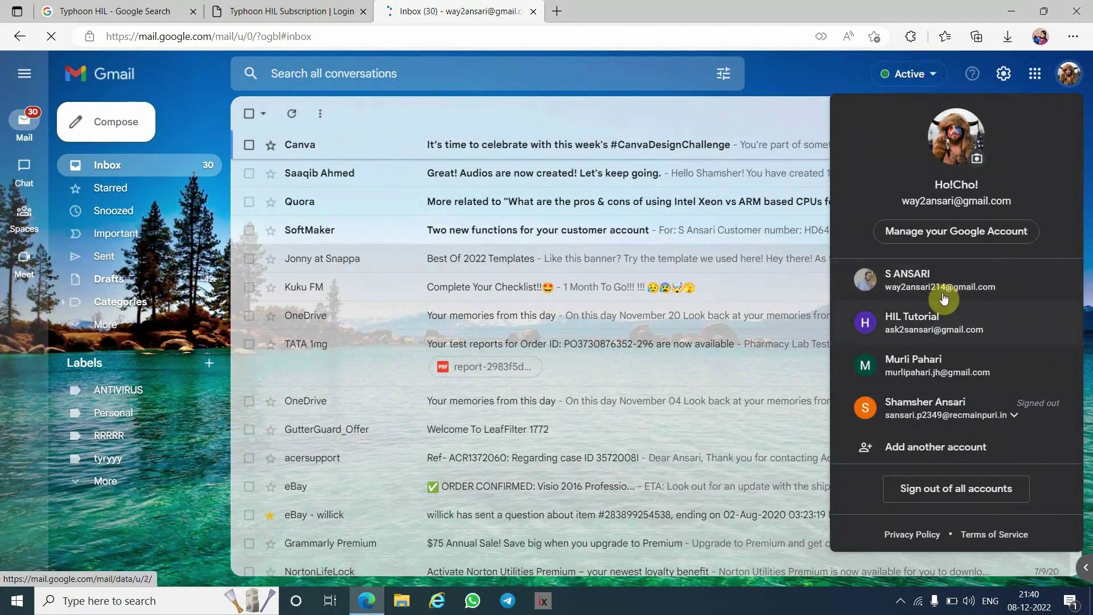
left_click(932, 325)
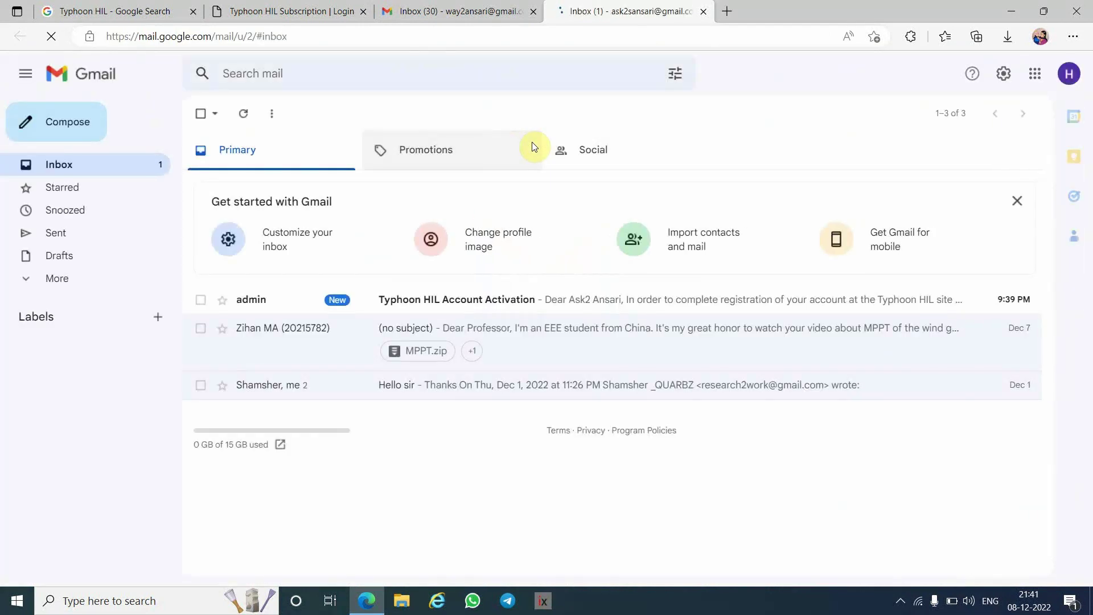
left_click(461, 301)
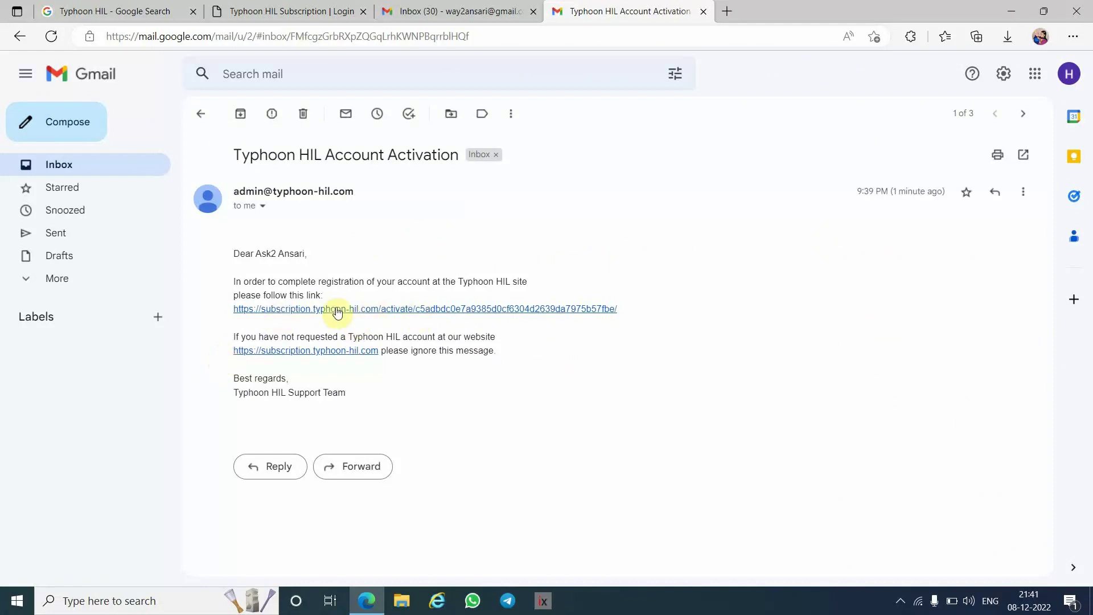
- Follow the activation link twice, then close the activation tabs and return to Subscription Login
left_click(391, 311)
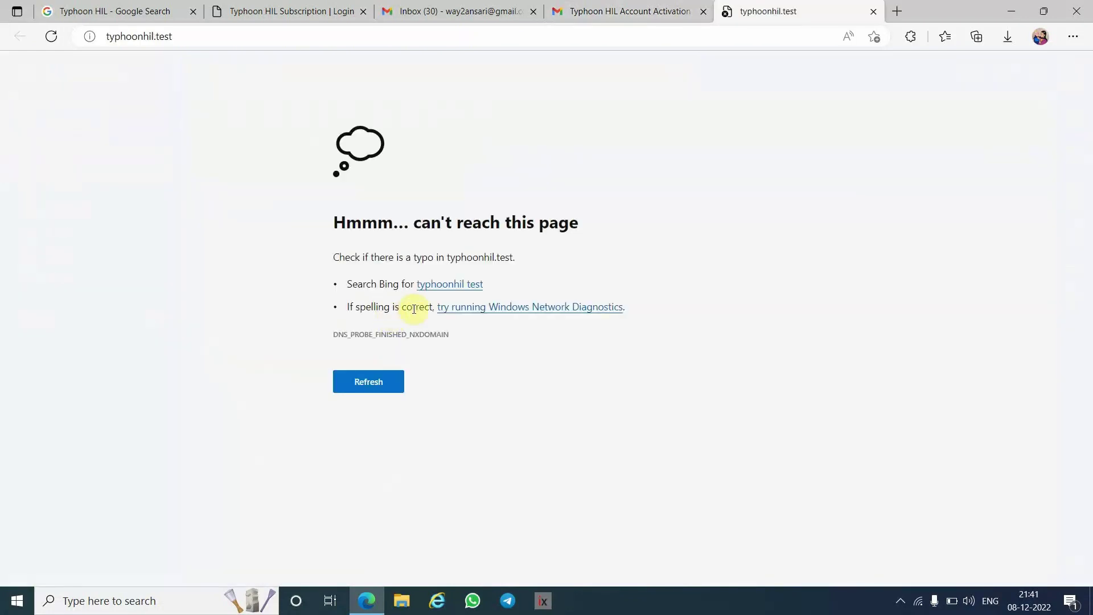
left_click(365, 379)
left_click(873, 11)
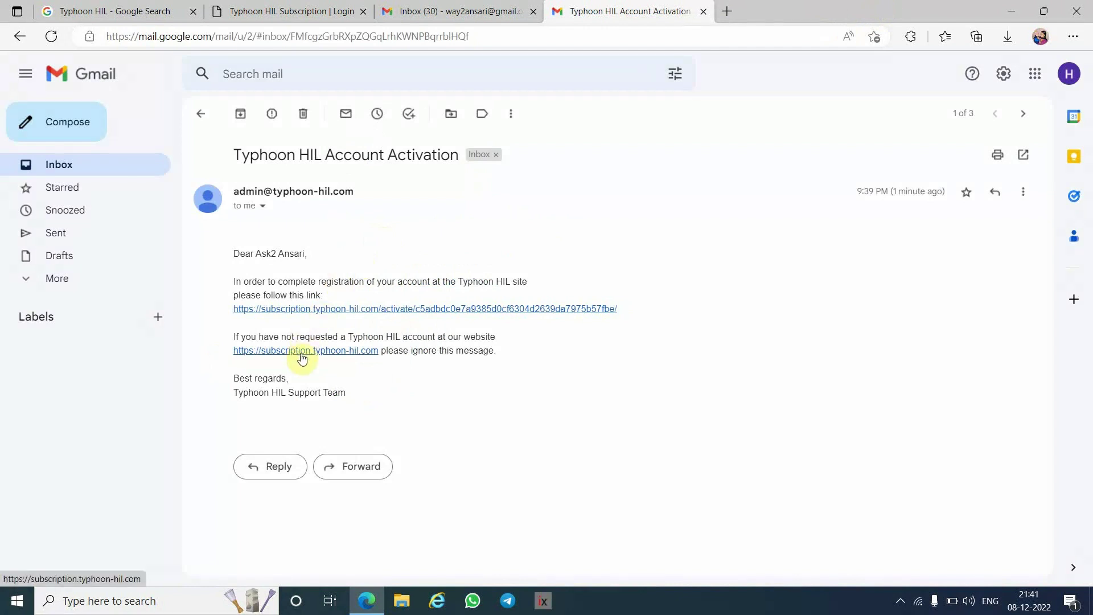
left_click(334, 309)
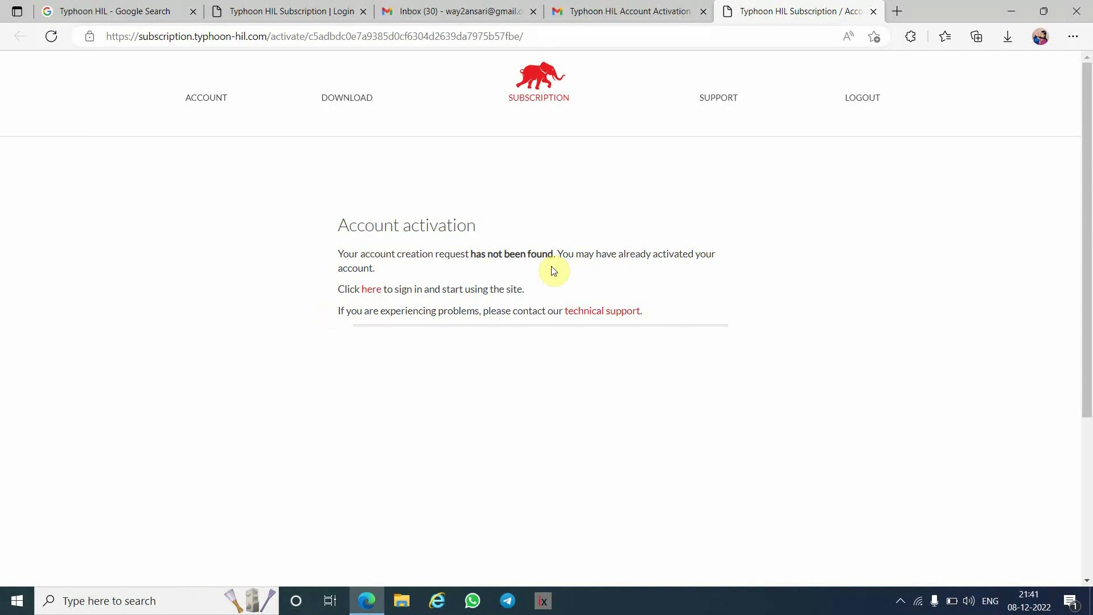
left_click(872, 11)
left_click(266, 9)
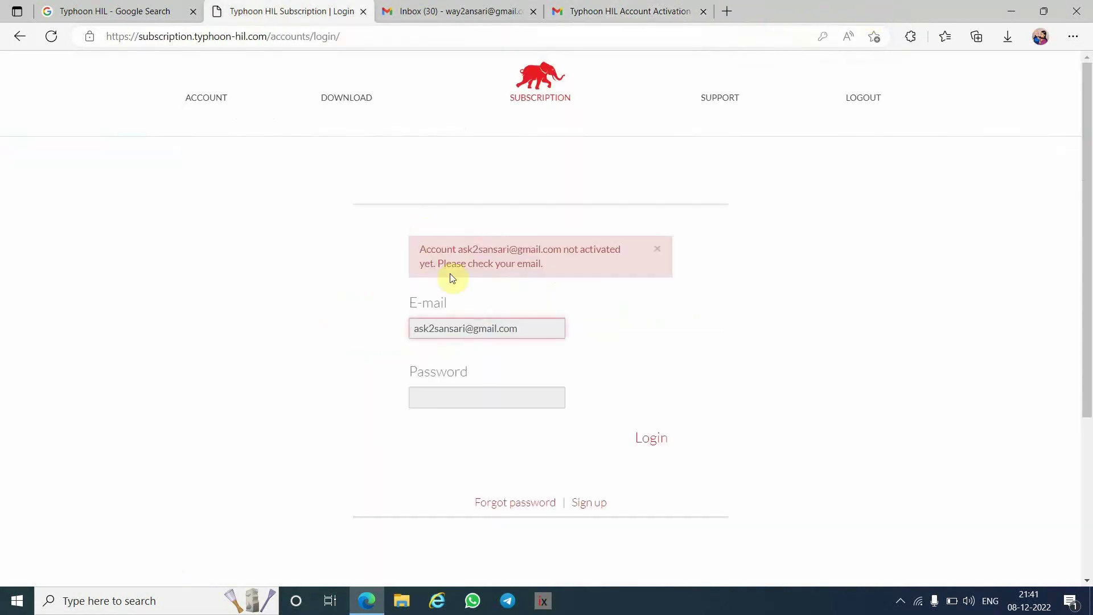
- Log in with the account password, view the activation key page, and return to Customer Home
left_click(452, 394)
type("••")
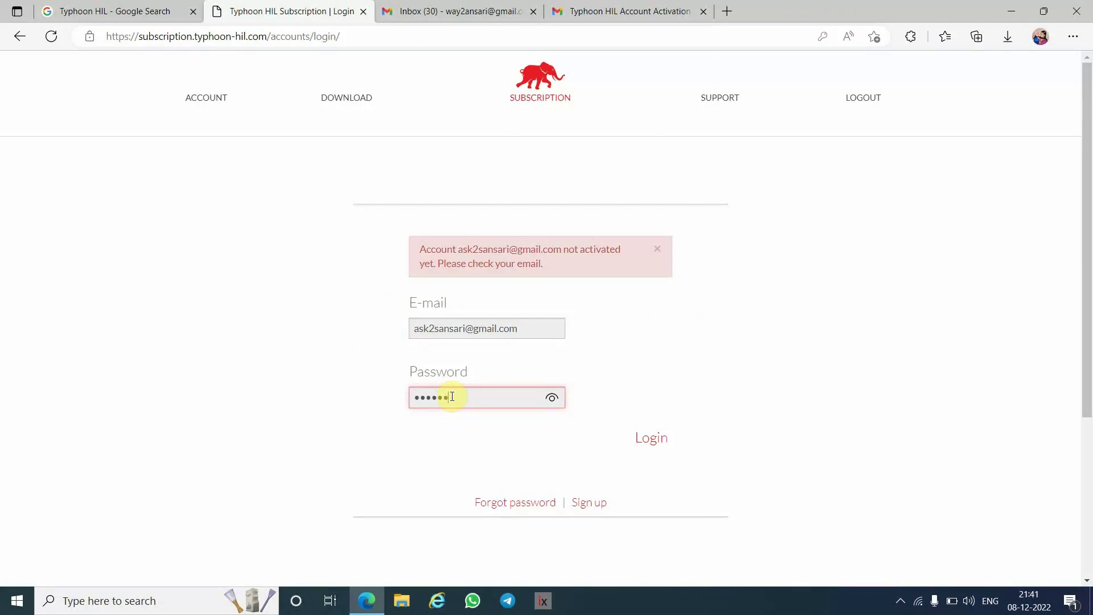
left_click(650, 438)
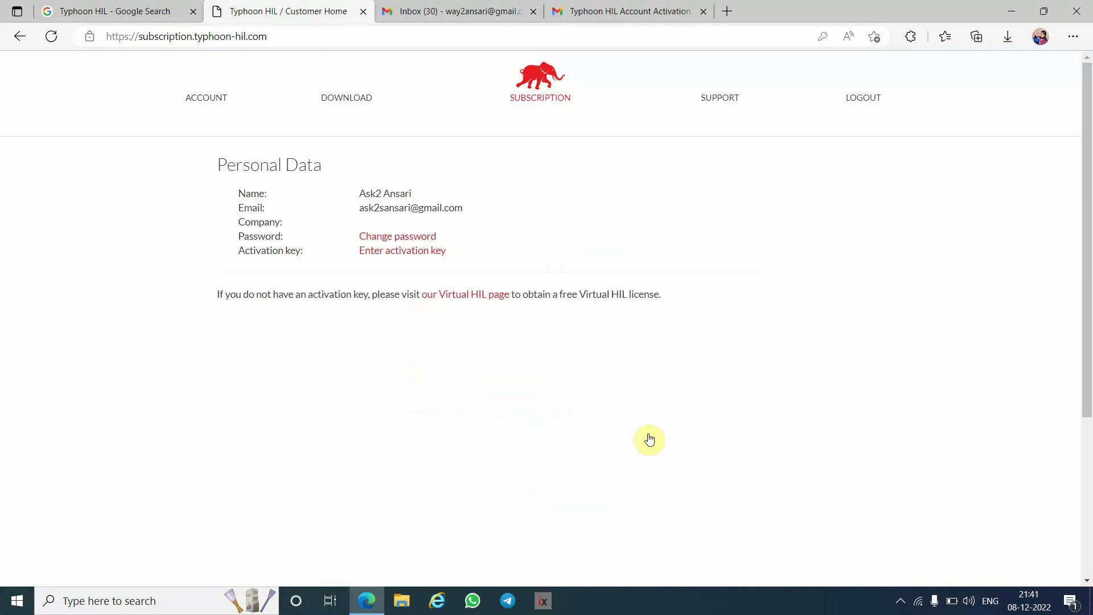
left_click(413, 254)
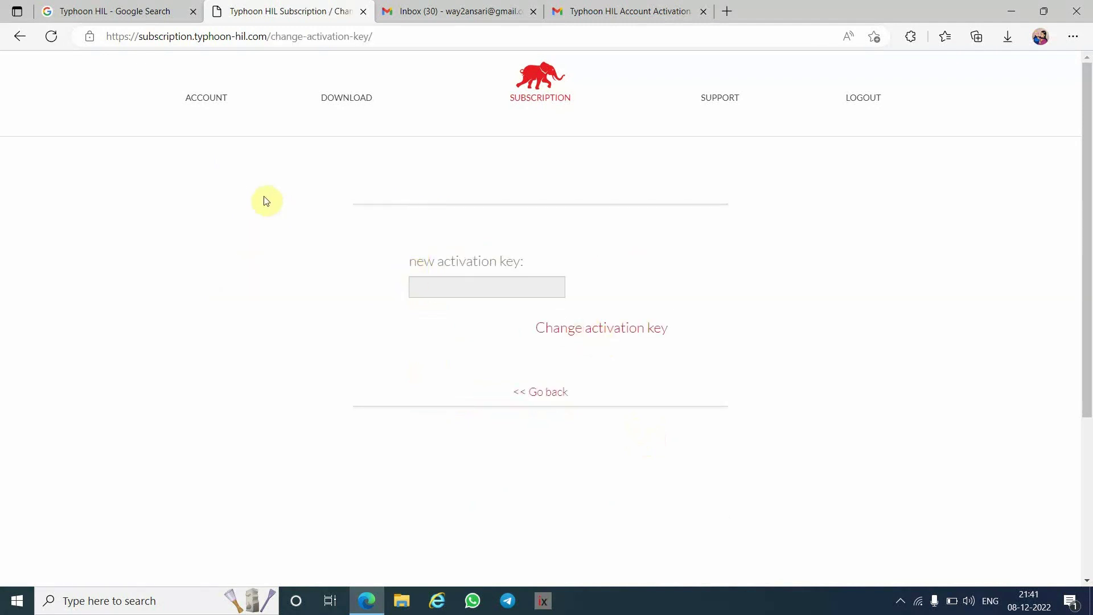
left_click(21, 36)
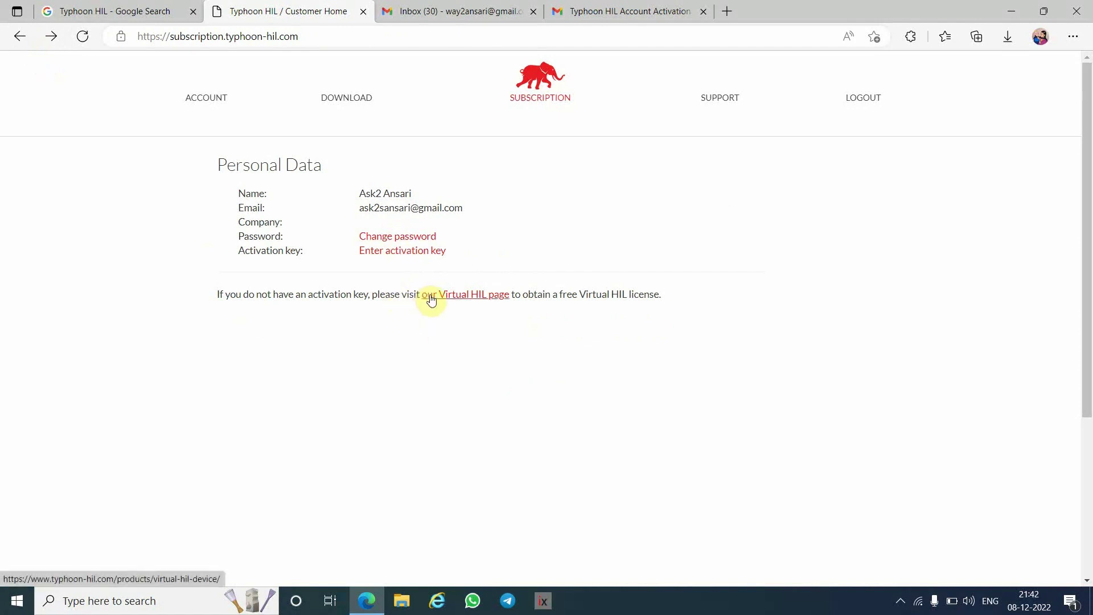
- Open the Virtual HIL page and follow 'Get your Virtual HIL license' under 'What is Virtual HIL?'
left_click(483, 300)
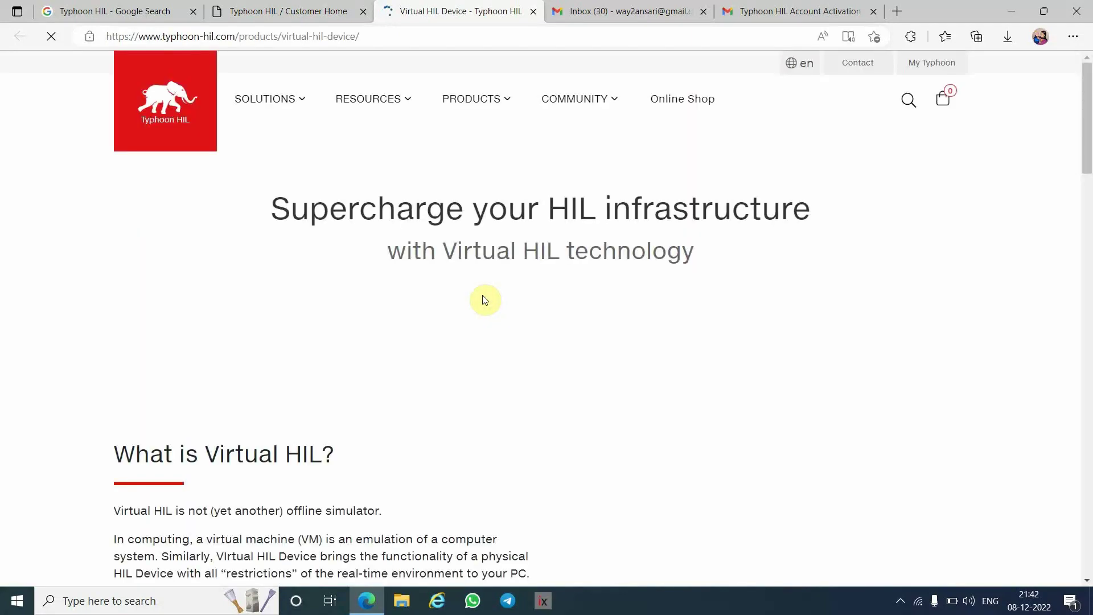
scroll(439, 399, "down", 4)
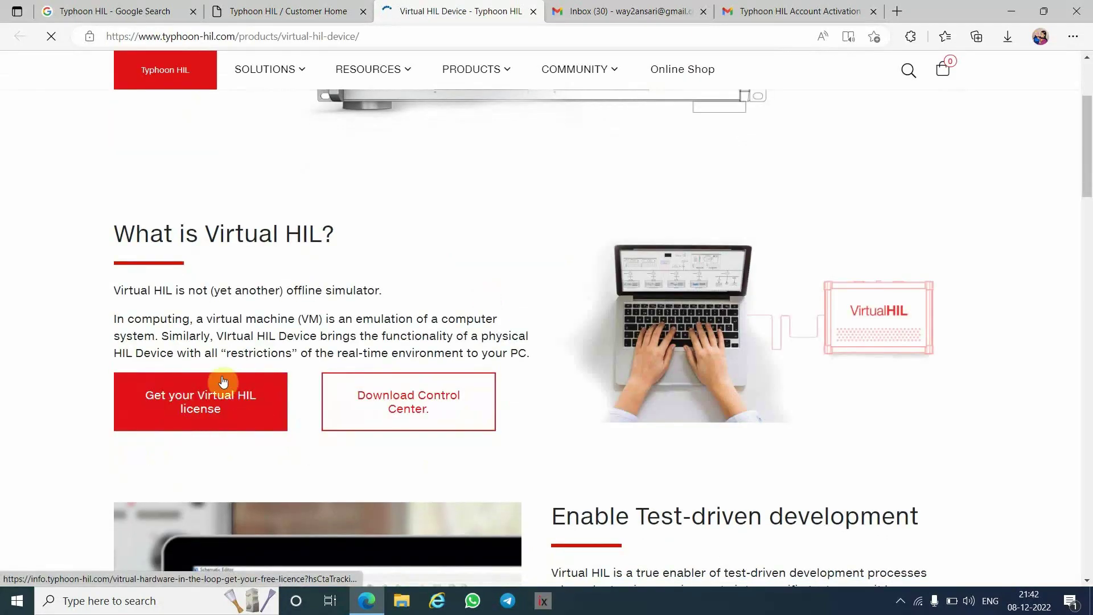
scroll(281, 458, "down", 11)
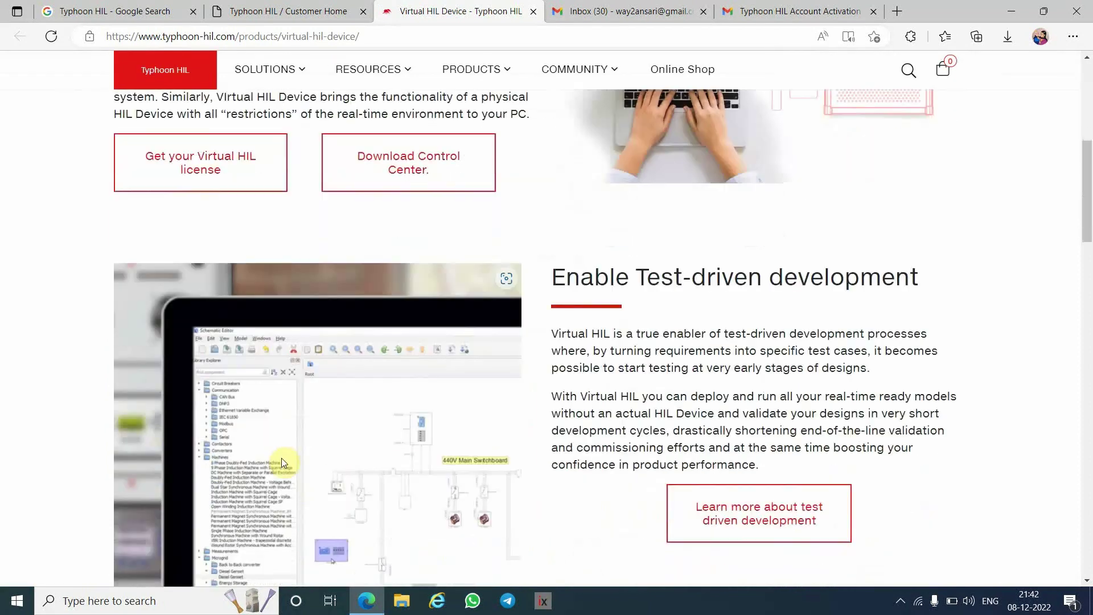
scroll(281, 457, "up", 6)
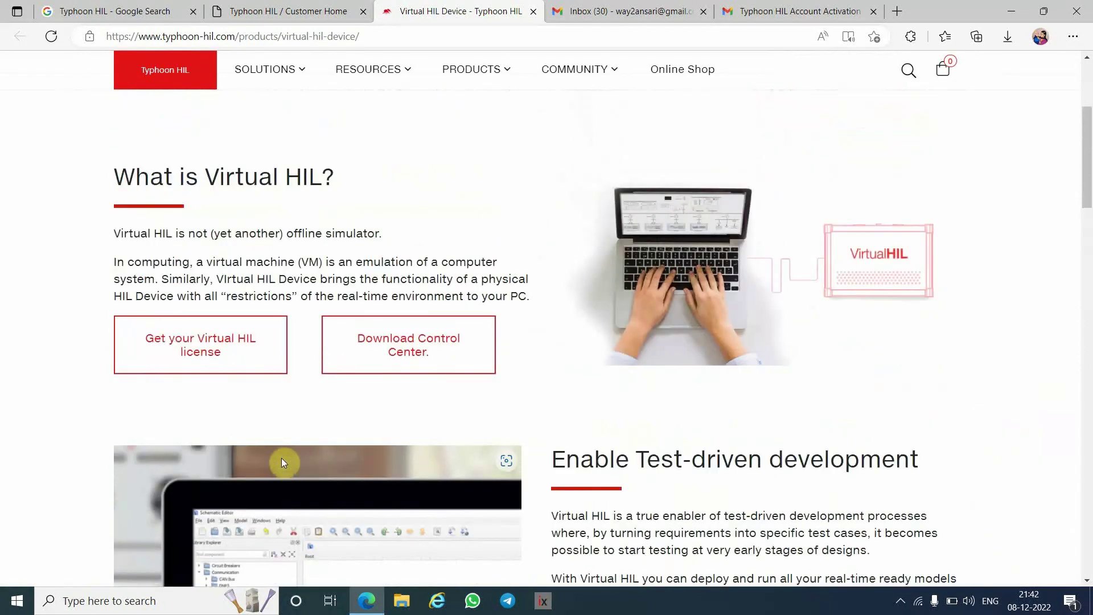
left_click(219, 346)
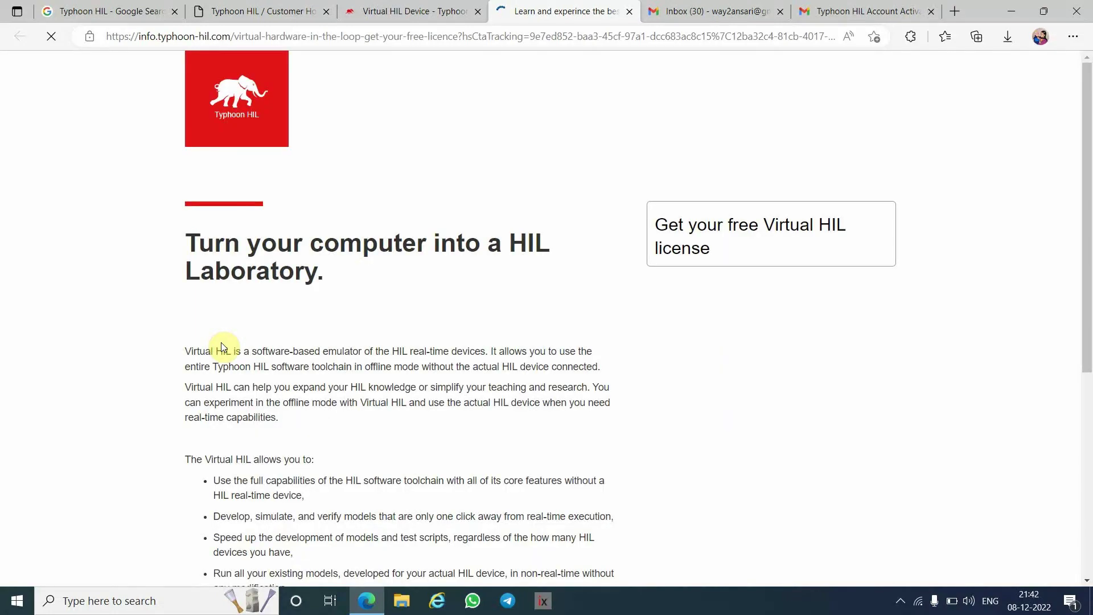
- Tick the PV/Solar/Wind, EV/Automotive and ESS/Battery applications
scroll(443, 304, "down", 2)
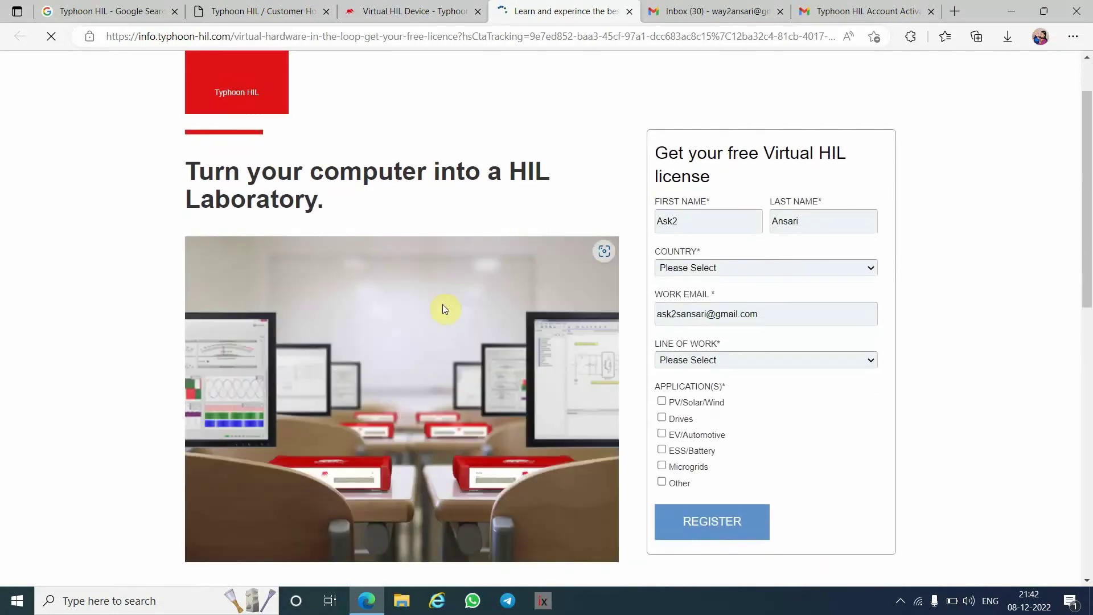
scroll(444, 309, "down", 3)
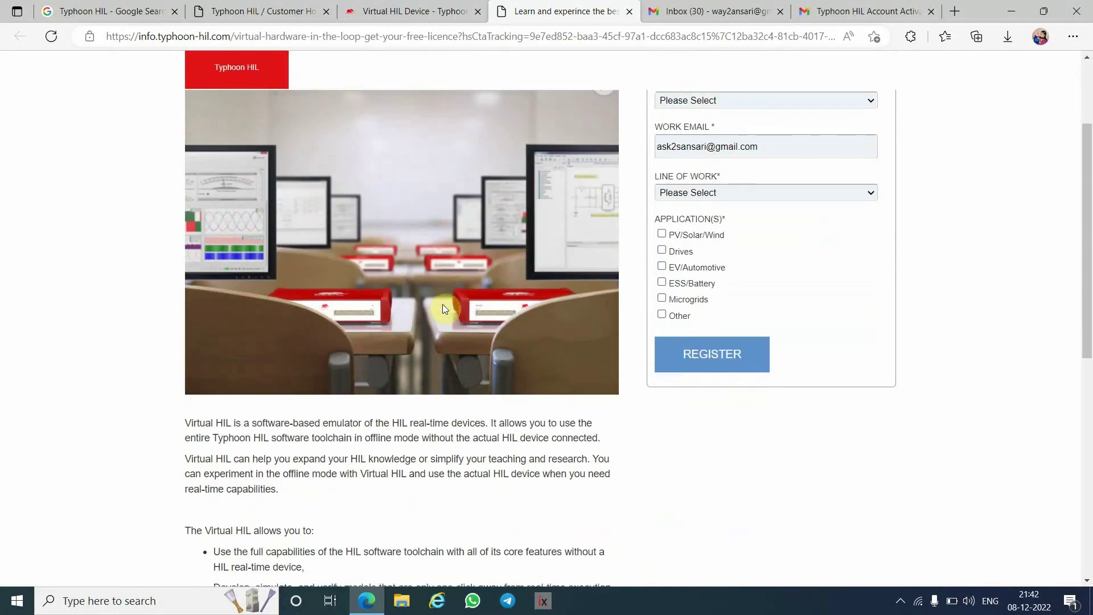
left_click(662, 234)
left_click(662, 271)
left_click(664, 284)
scroll(842, 280, "up", 4)
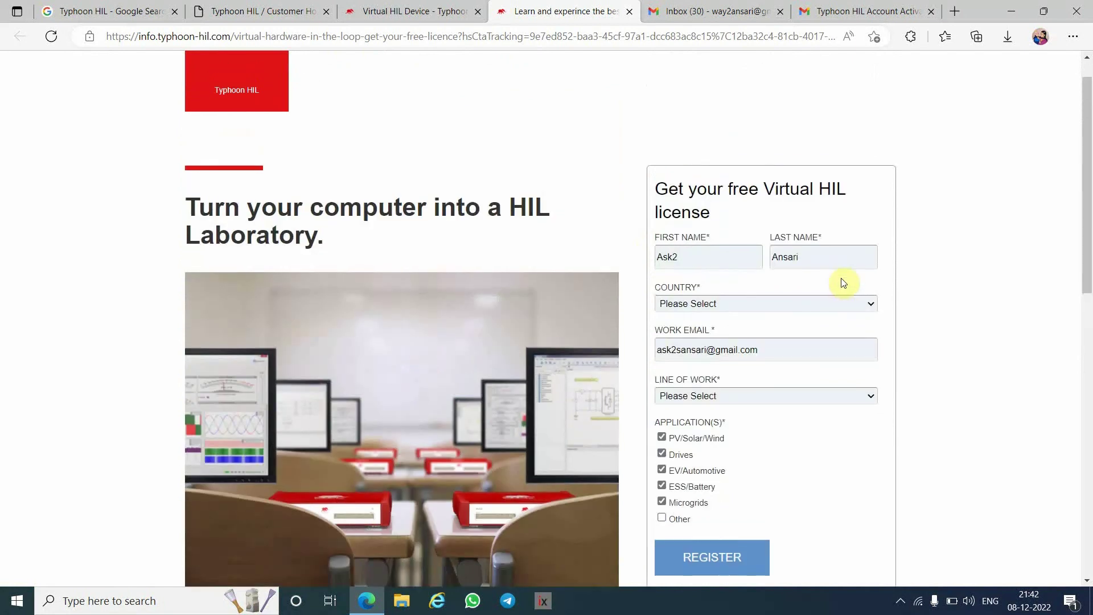
- Set line of work to Academic and country to India, then submit the license form
left_click(753, 392)
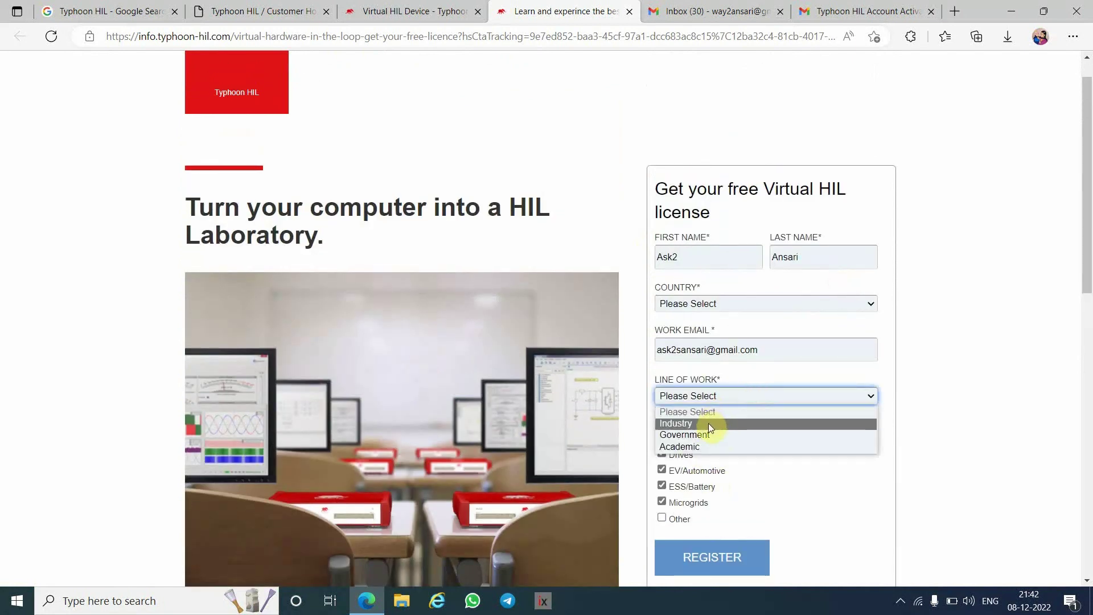
left_click(707, 444)
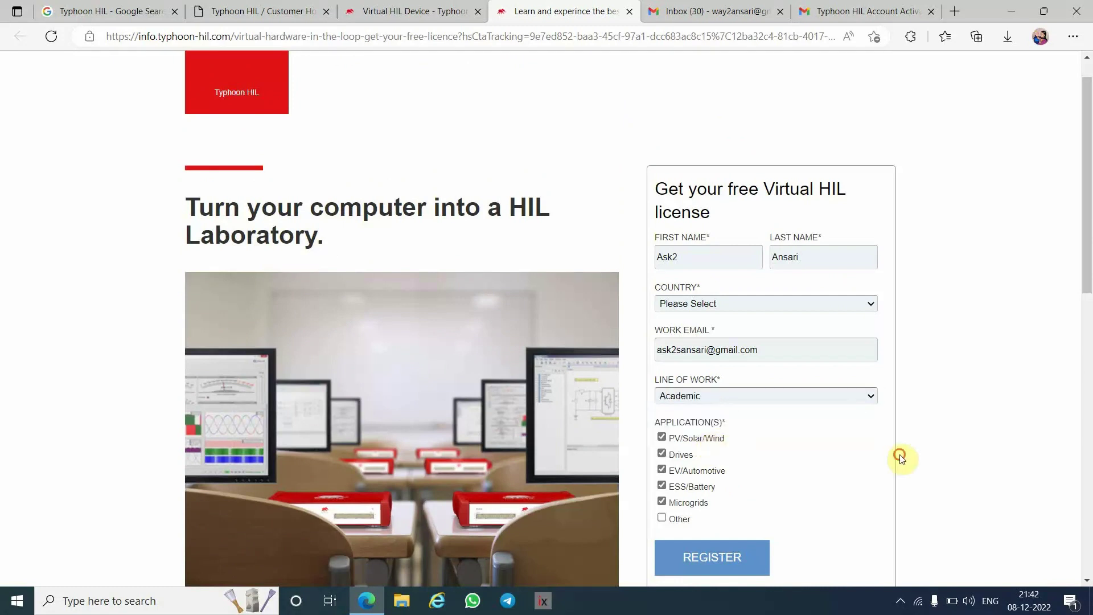
scroll(901, 457, "down", 3)
scroll(901, 458, "up", 3)
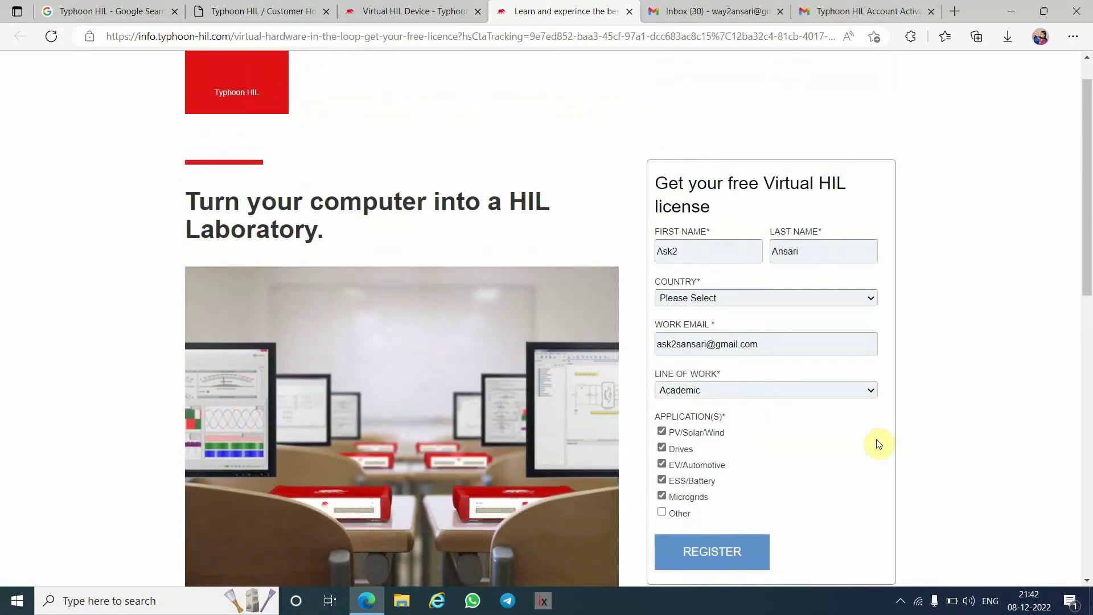
left_click(838, 301)
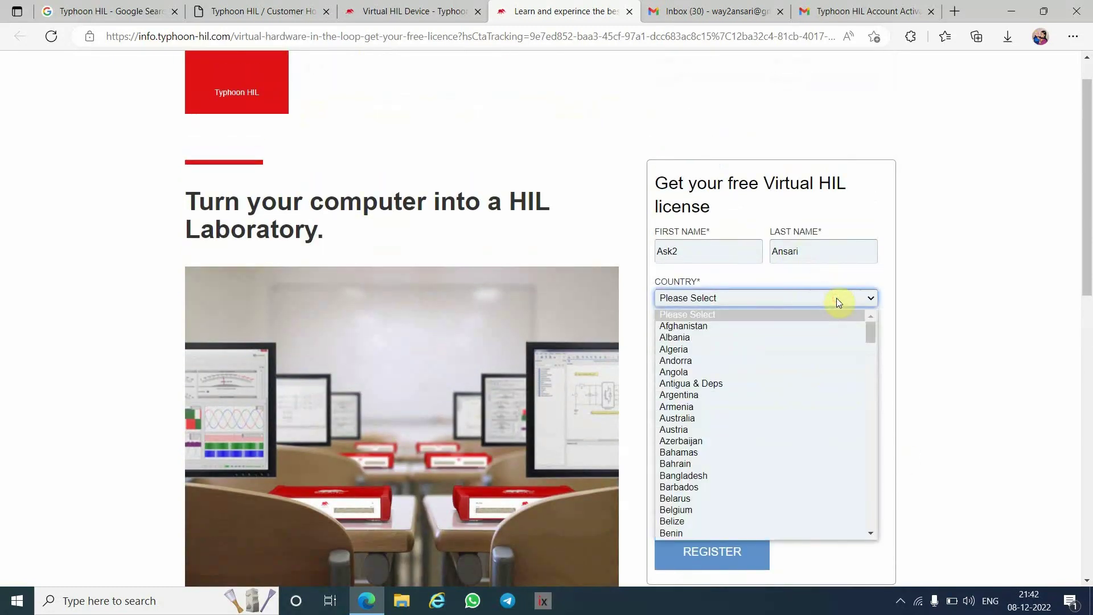
type("india")
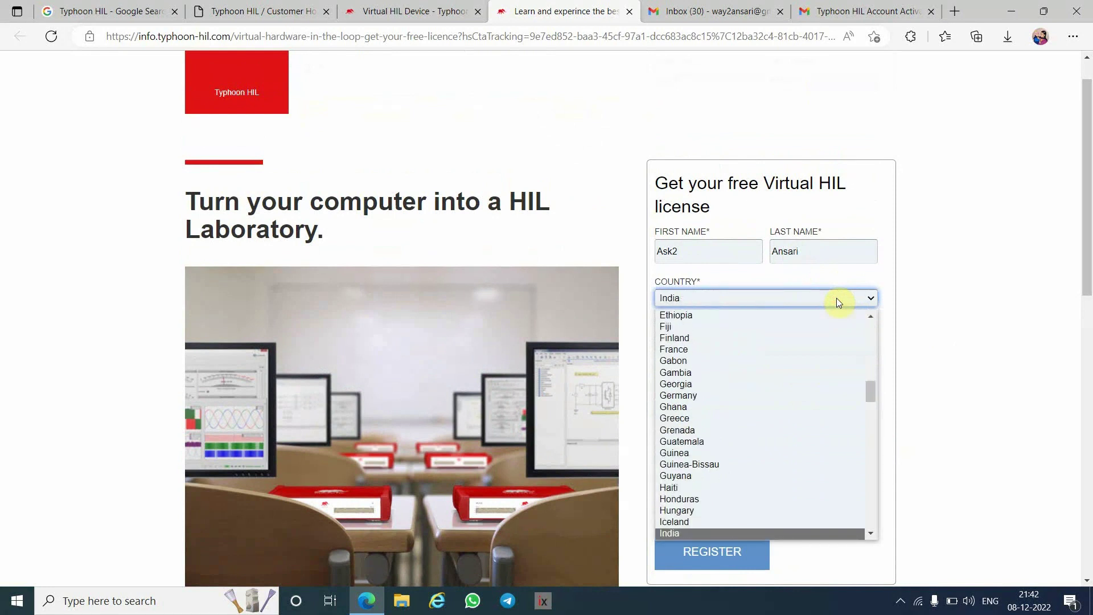
key("Return")
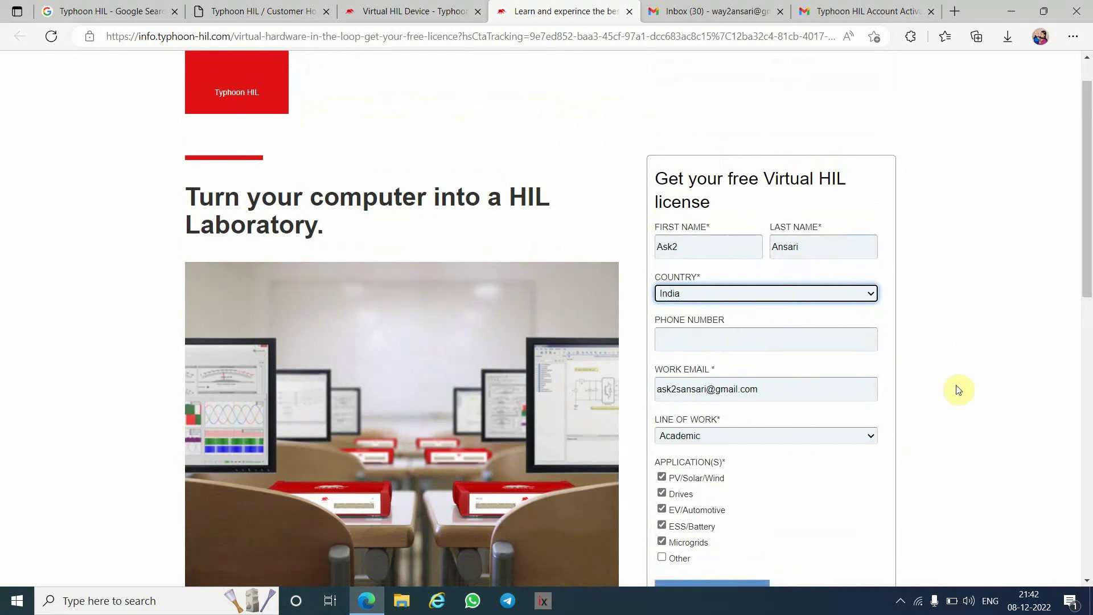
scroll(959, 388, "down", 3)
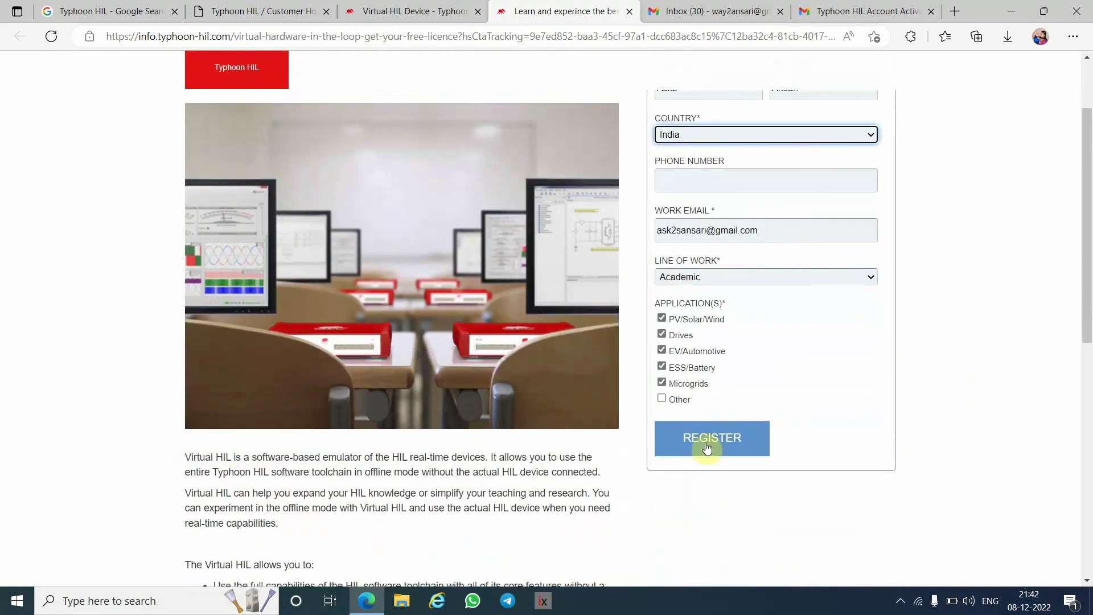
left_click(731, 444)
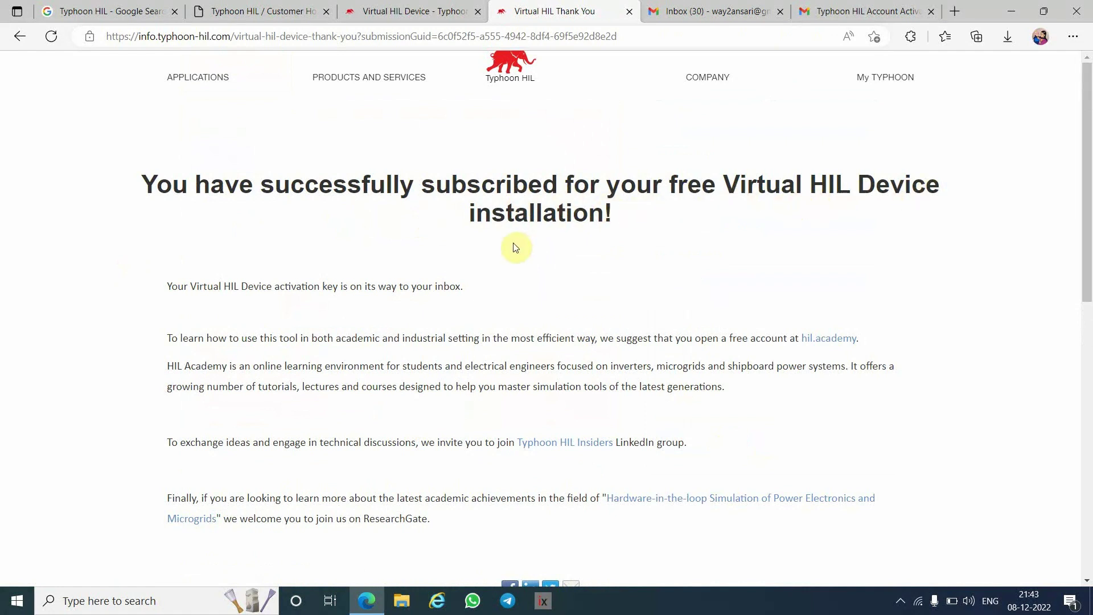
- Scroll the Virtual HIL thank-you page to read that the activation key is being emailed
scroll(617, 342, "down", 5)
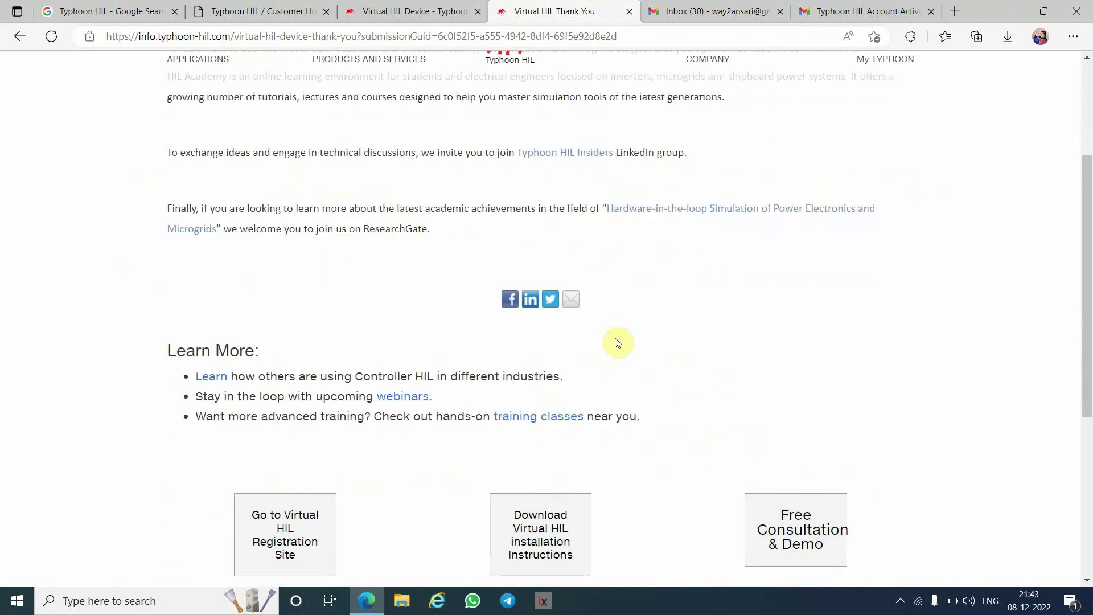
scroll(617, 343, "up", 5)
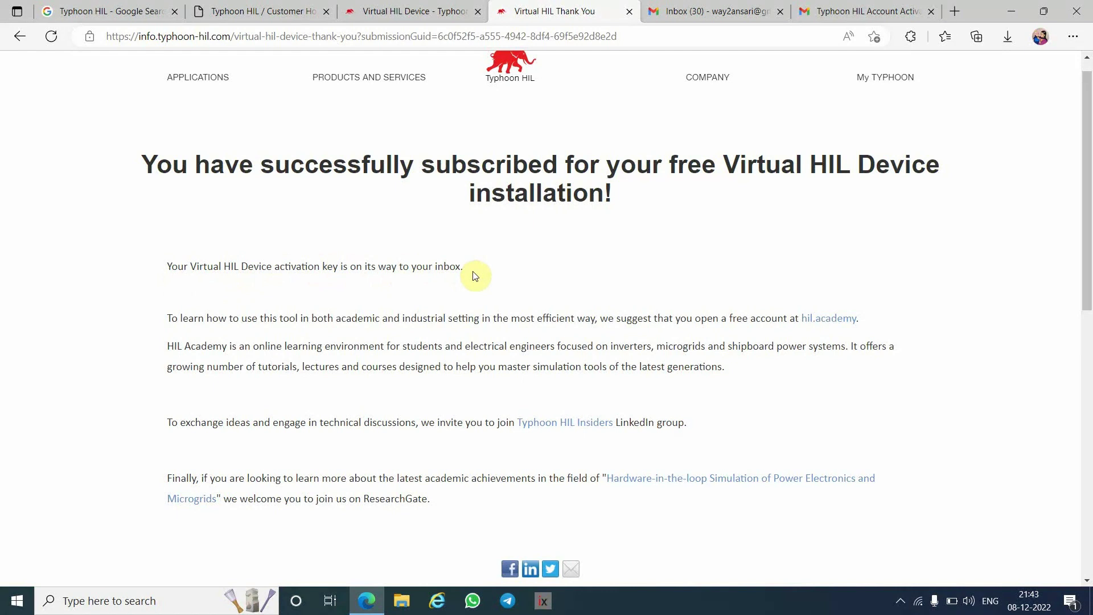
- Open the Virtual HIL Device License email under Promotions and highlight its activation key
left_click(858, 15)
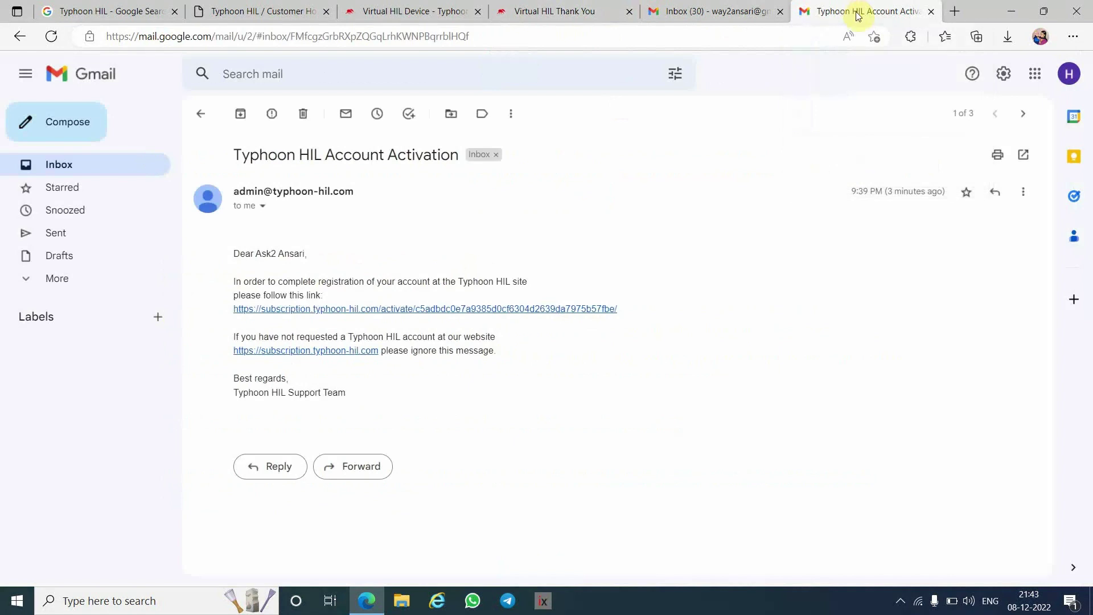
left_click(73, 172)
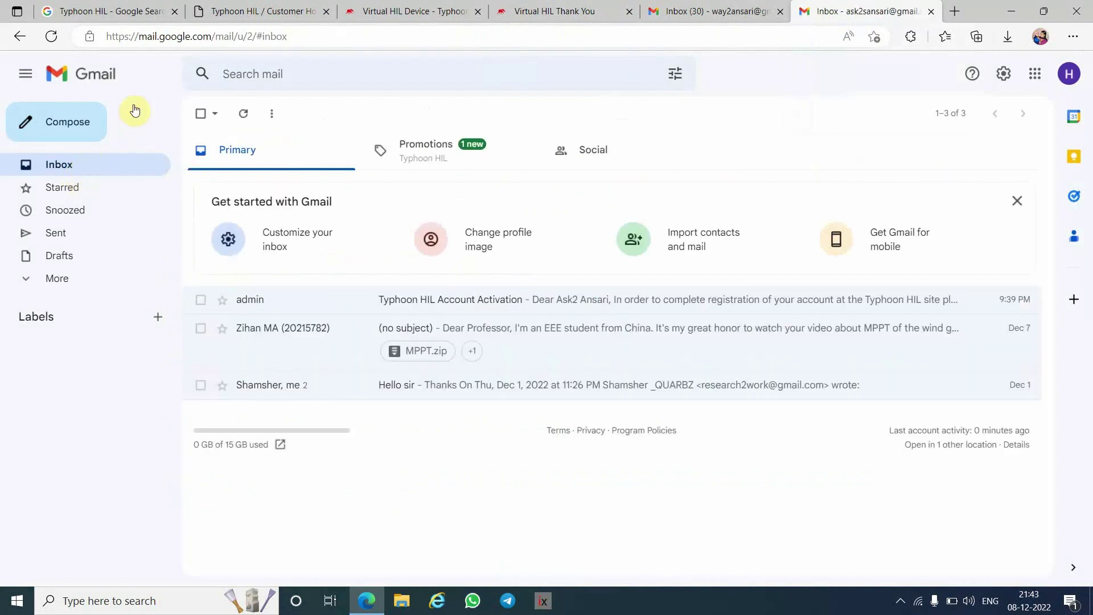
left_click(54, 38)
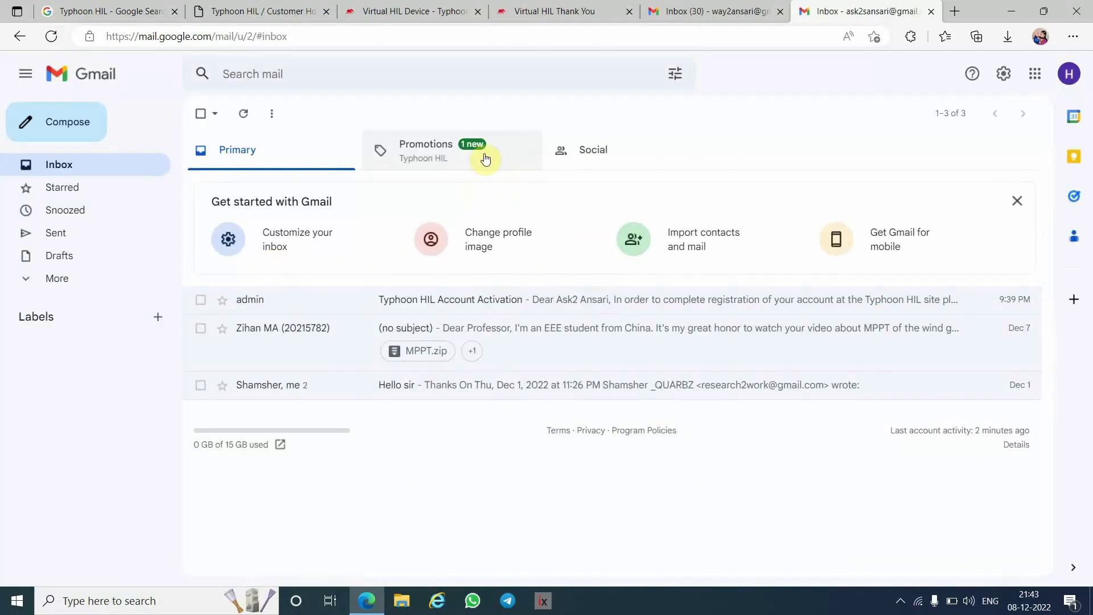
left_click(485, 159)
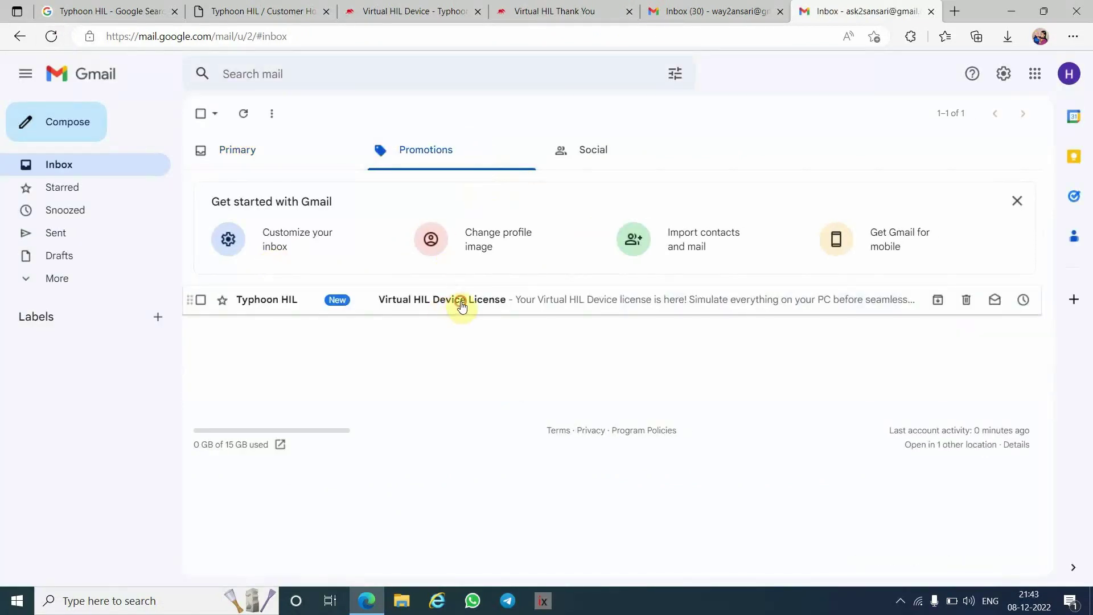
left_click(462, 305)
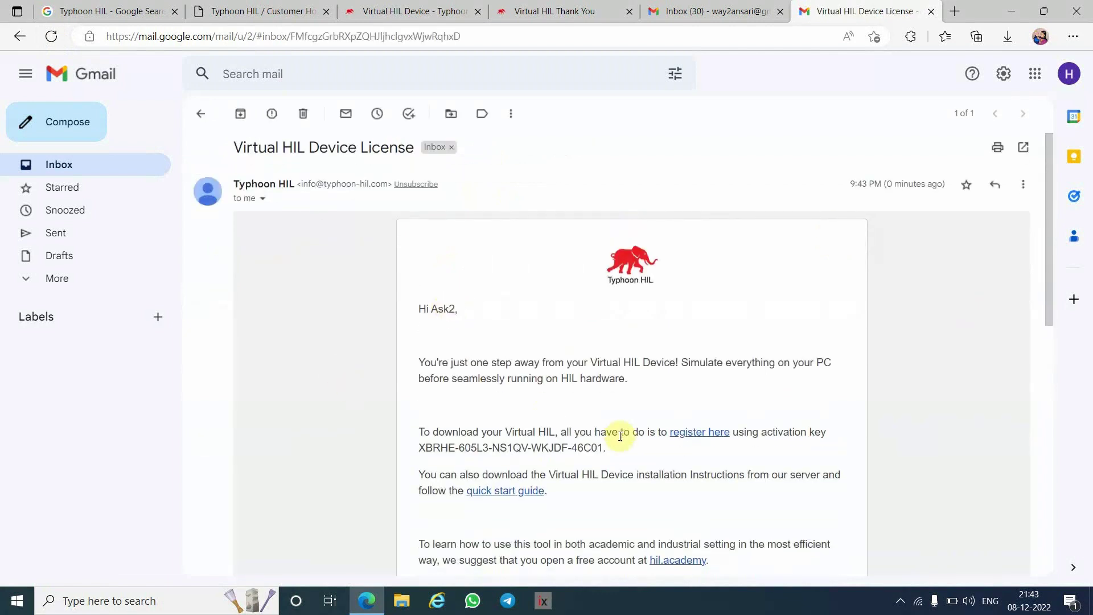
scroll(620, 436, "down", 2)
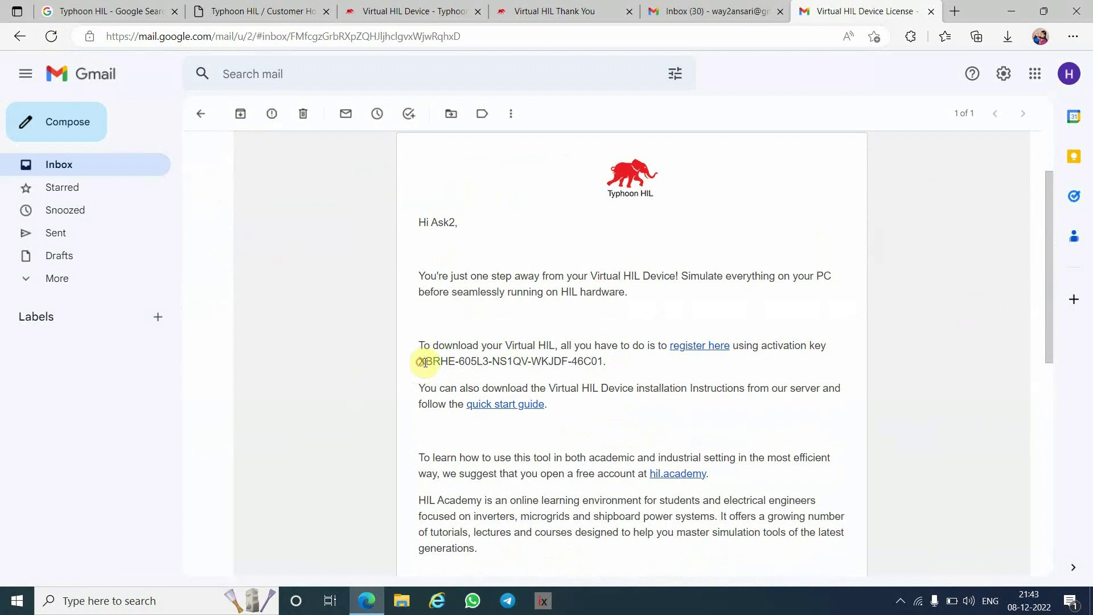
left_click_drag(424, 362, 604, 365)
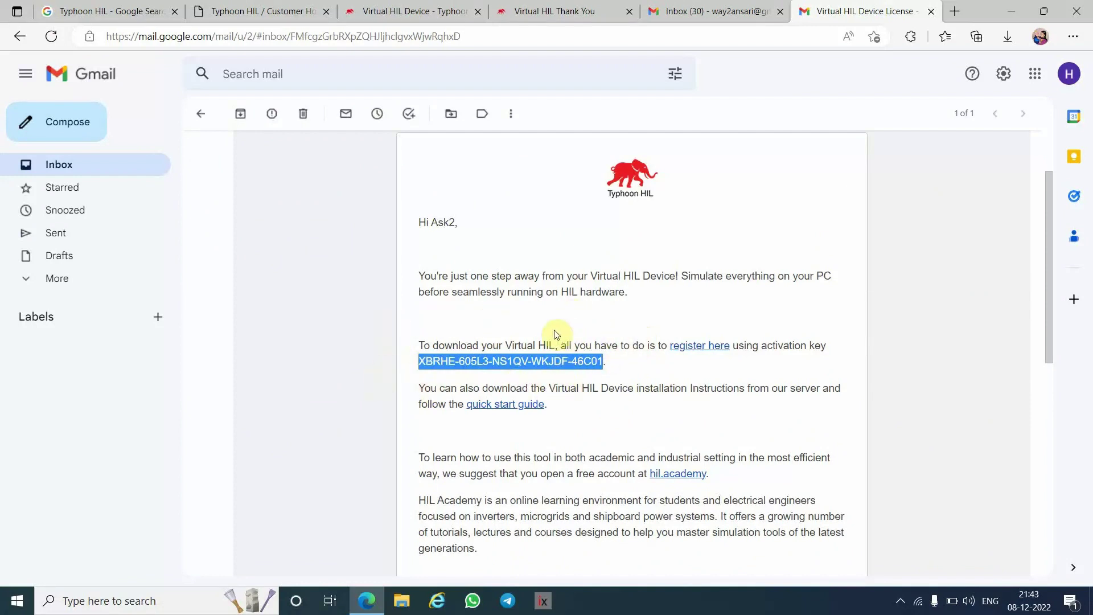
- Go from the Virtual HIL Device page to My Typhoon and its DOWNLOAD page
left_click(558, 13)
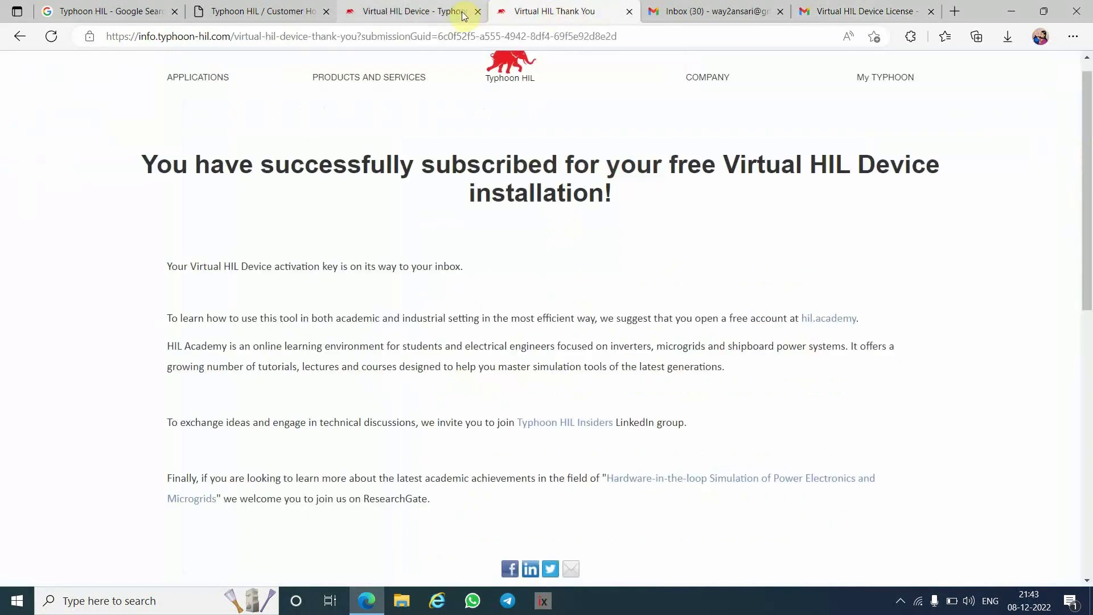
left_click(450, 11)
scroll(586, 203, "up", 5)
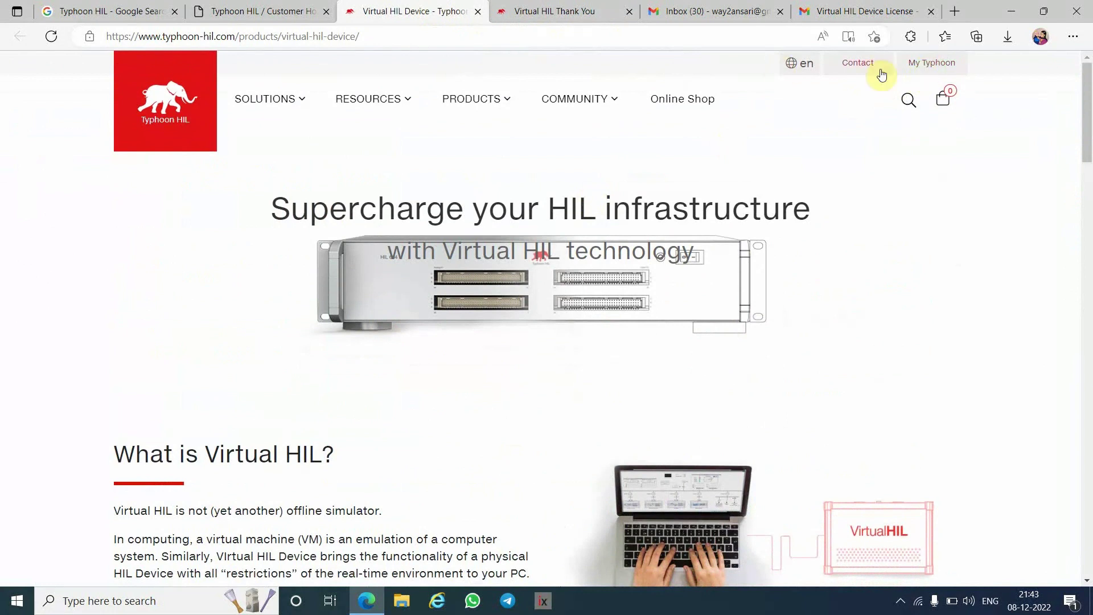
left_click(921, 68)
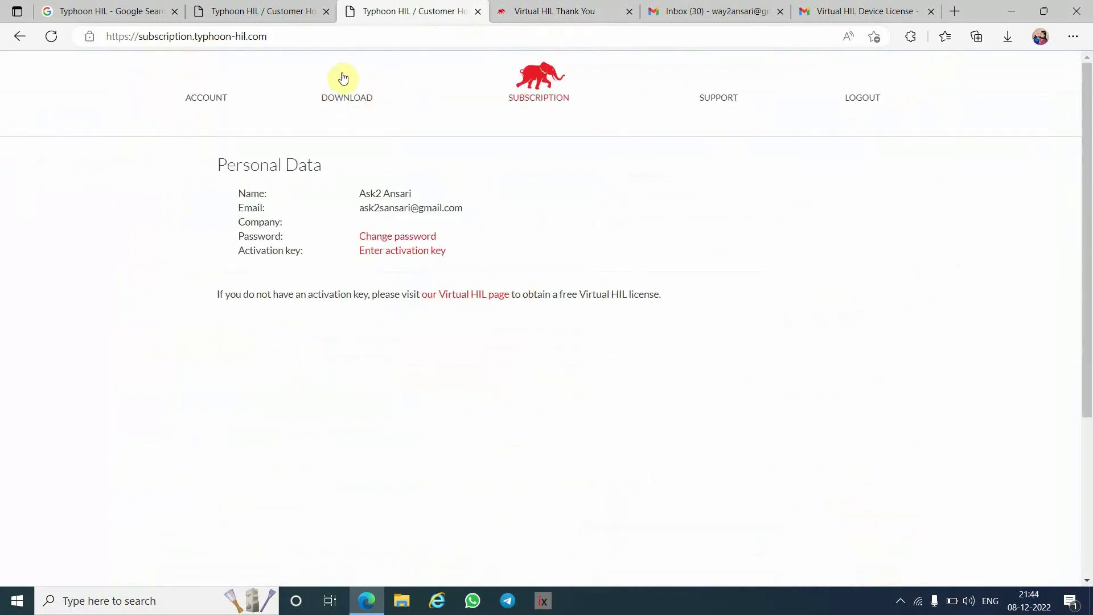
left_click(344, 105)
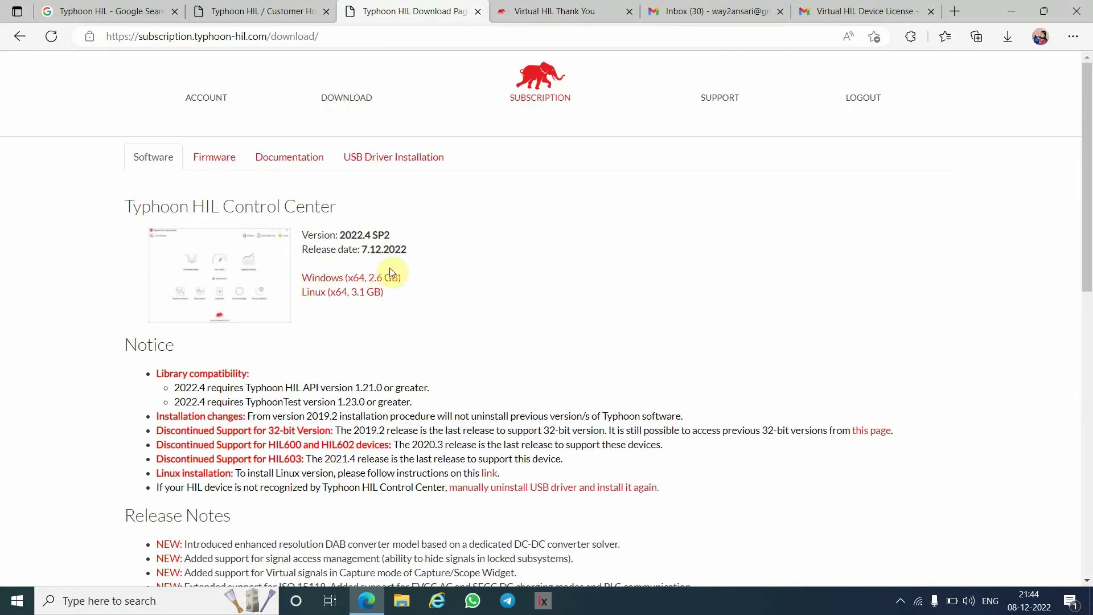
- Save the Windows (x64, 2.6 GB) Control Center installer zip into Downloads
left_click(348, 283)
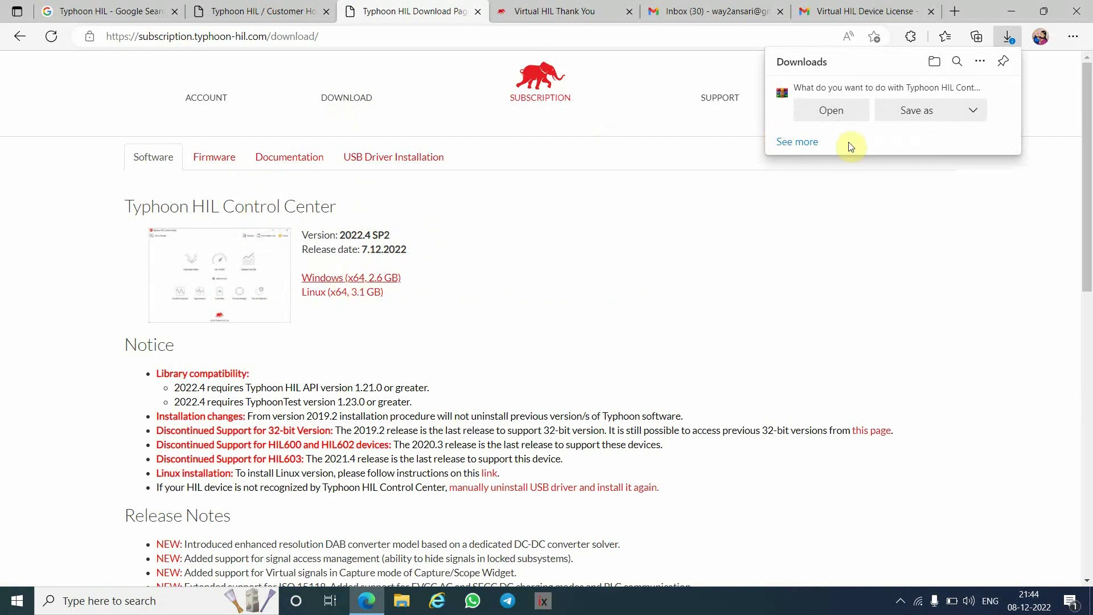
left_click(926, 114)
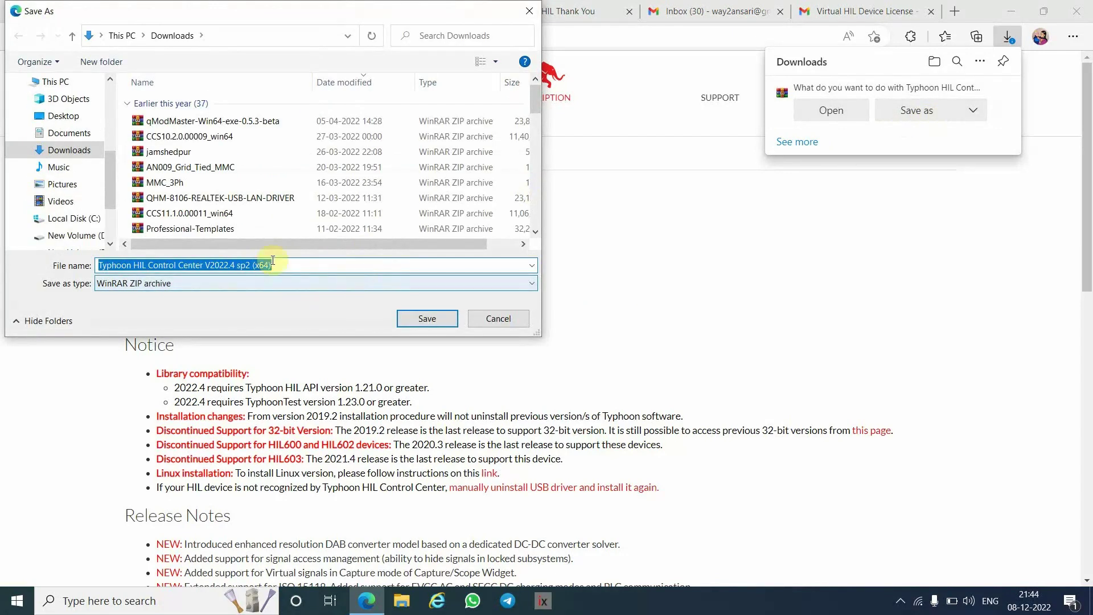
left_click(428, 318)
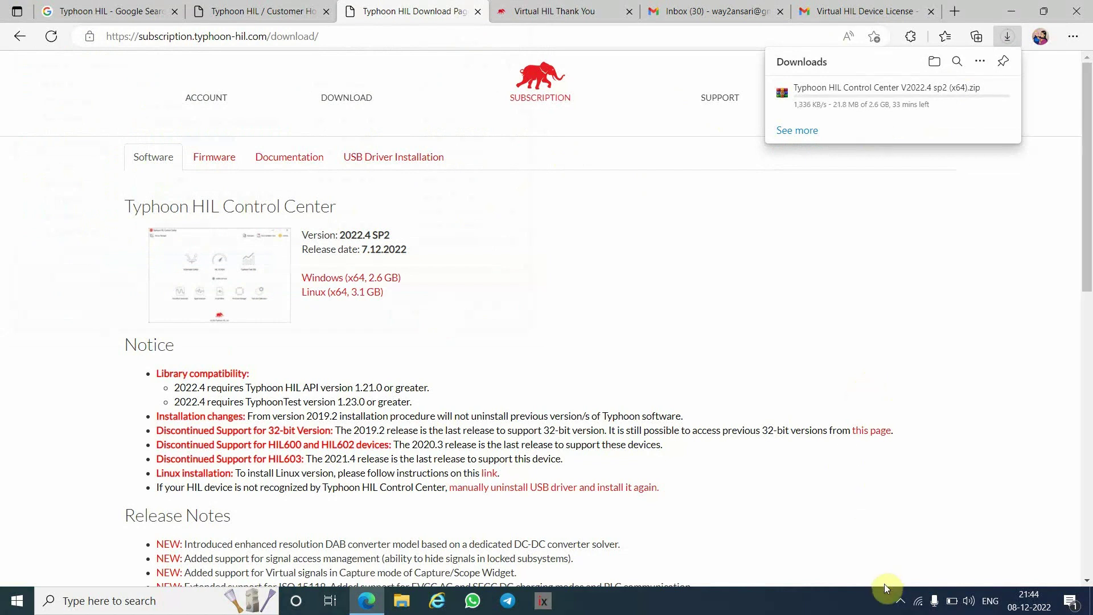
- Pause the screen recorder from the system tray while the download runs
left_click(900, 601)
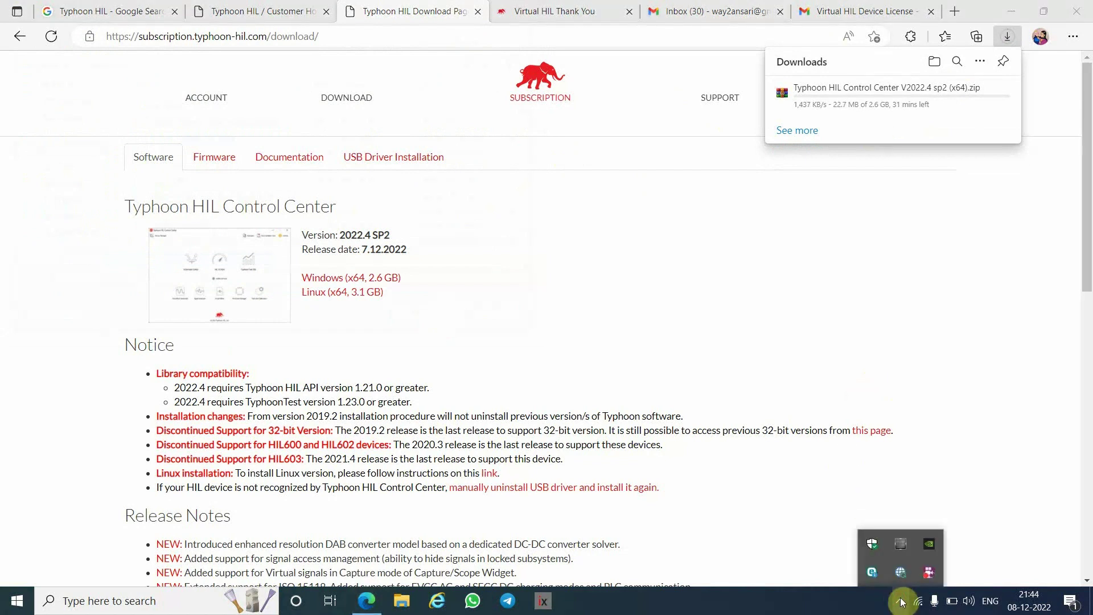
right_click(931, 576)
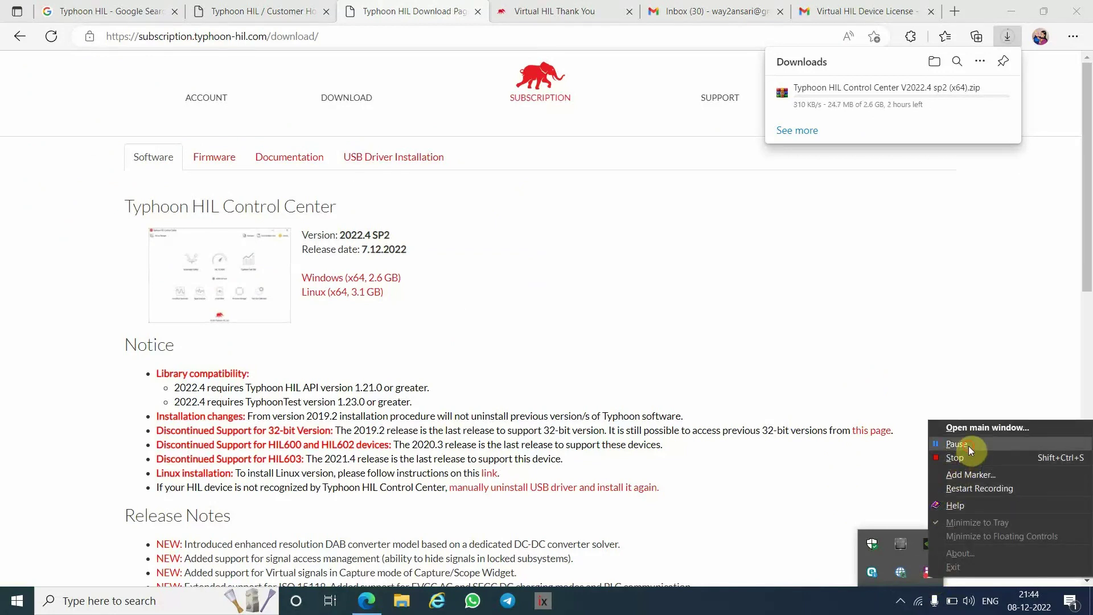
left_click(969, 448)
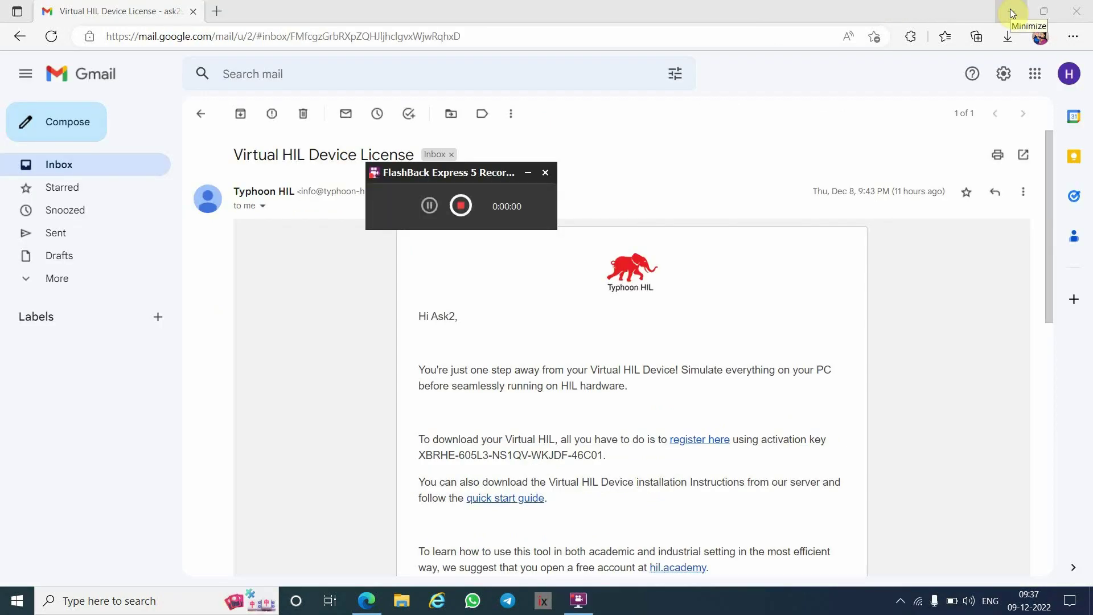
- Hide the recorder widget, minimize Edge, and refresh the desktop twice
left_click(528, 172)
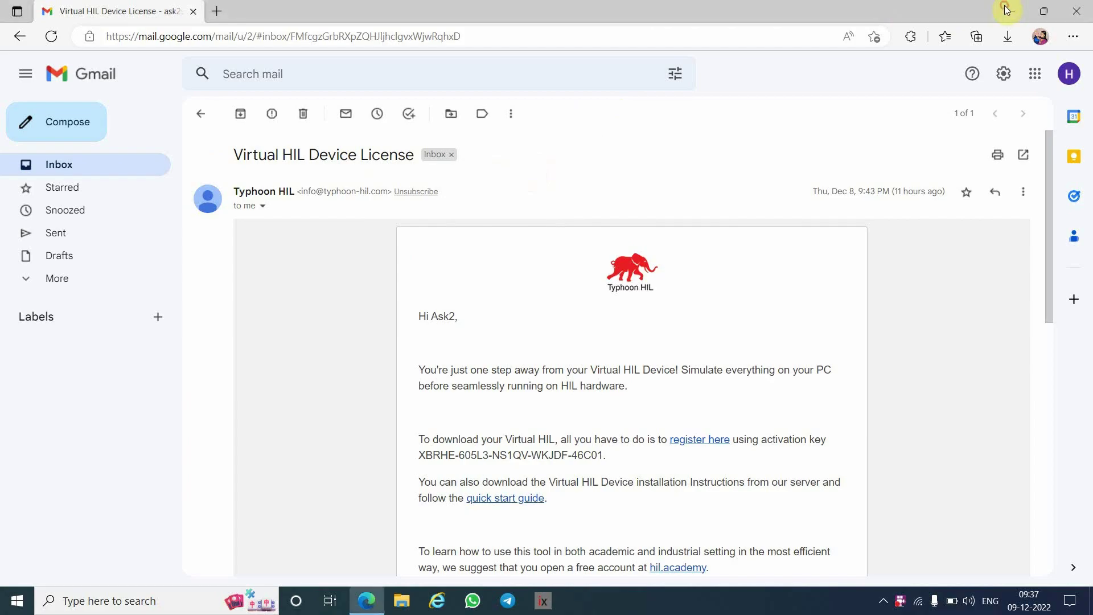
left_click(1011, 10)
right_click(461, 189)
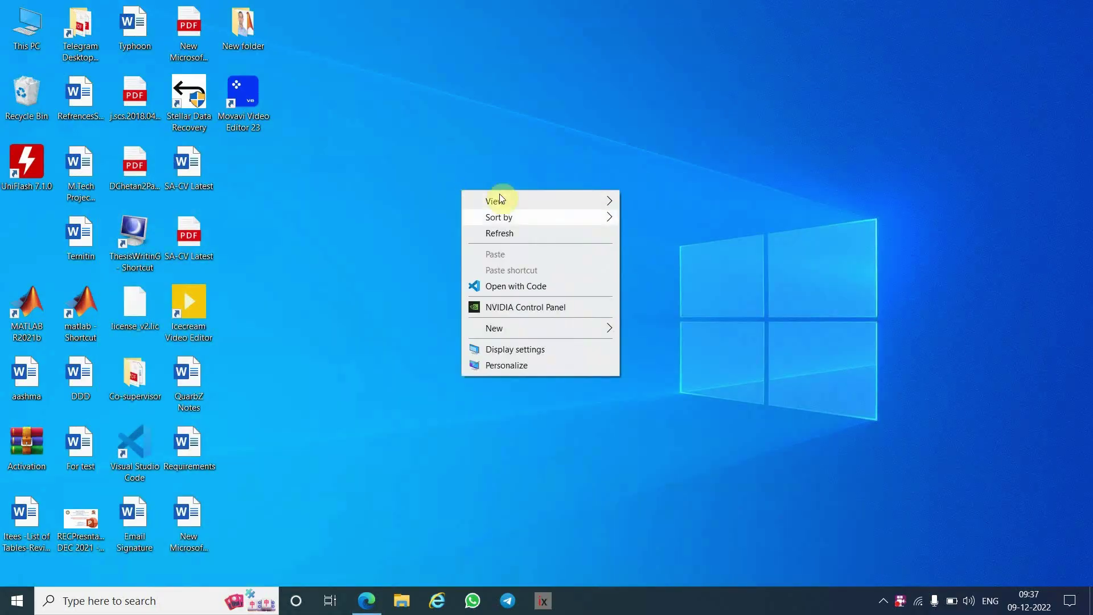
left_click(511, 231)
right_click(426, 158)
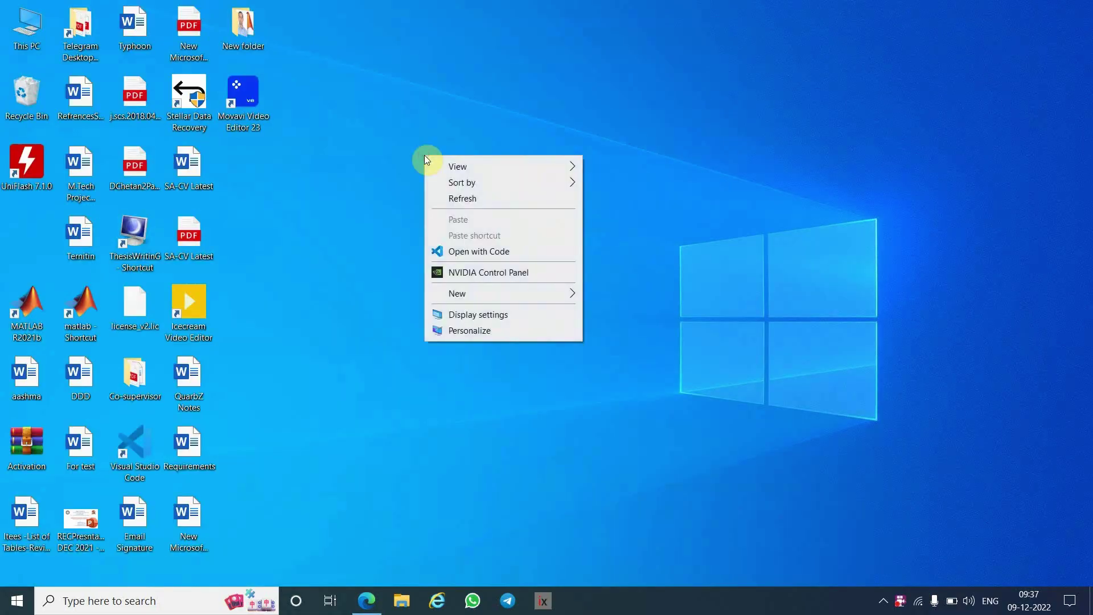
left_click(505, 198)
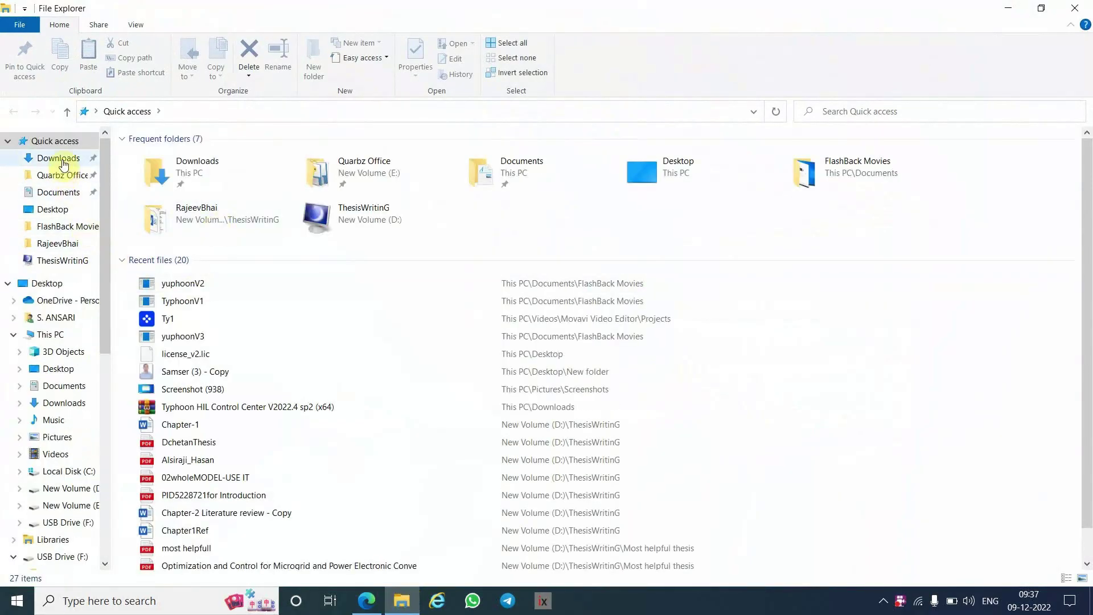
- Open the extracted Typhoon HIL Control Center V2022.4 sp2 (x64) folder in Downloads and launch setup
left_click(61, 158)
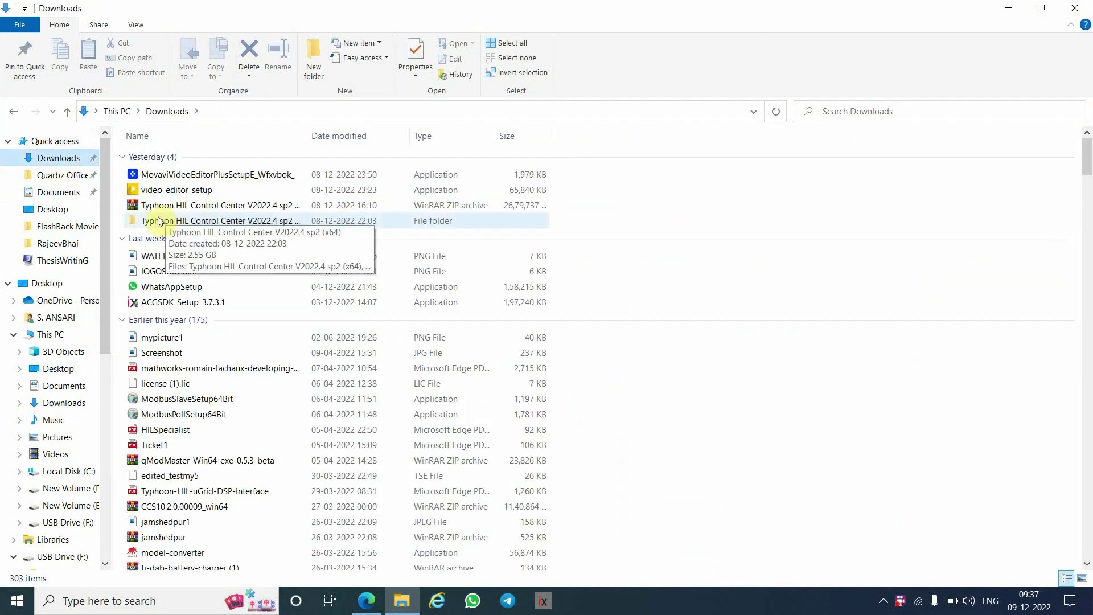
left_click(226, 207)
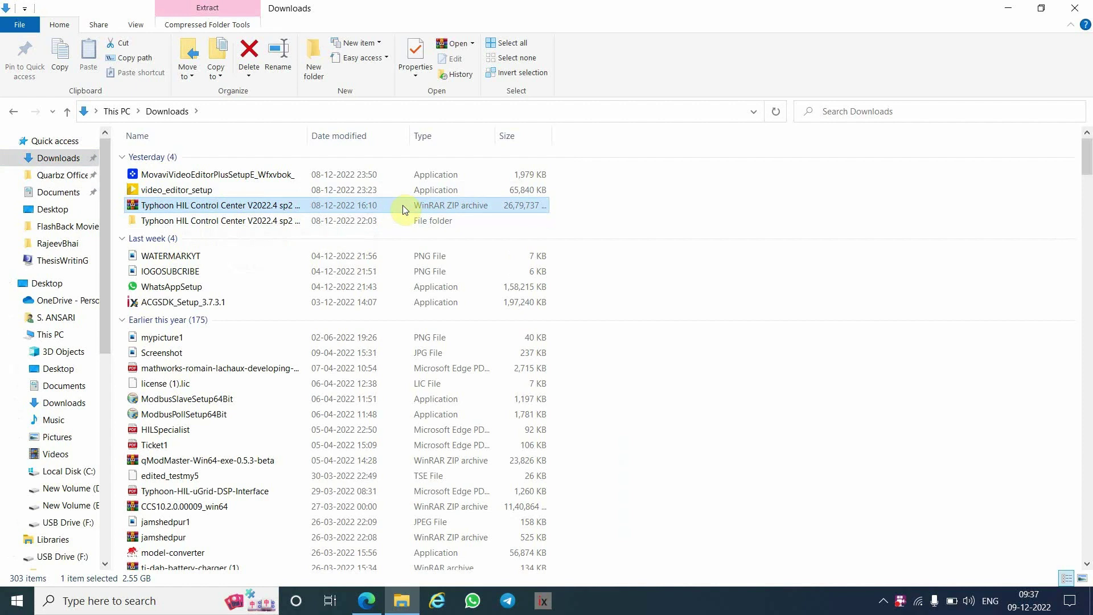
left_click(241, 222)
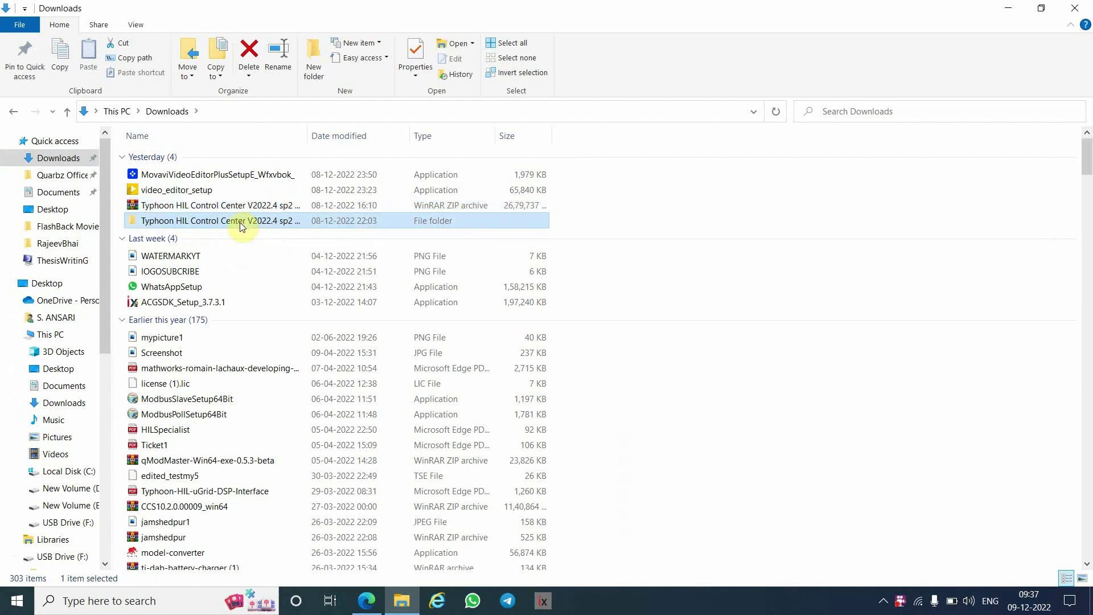
double_click(240, 222)
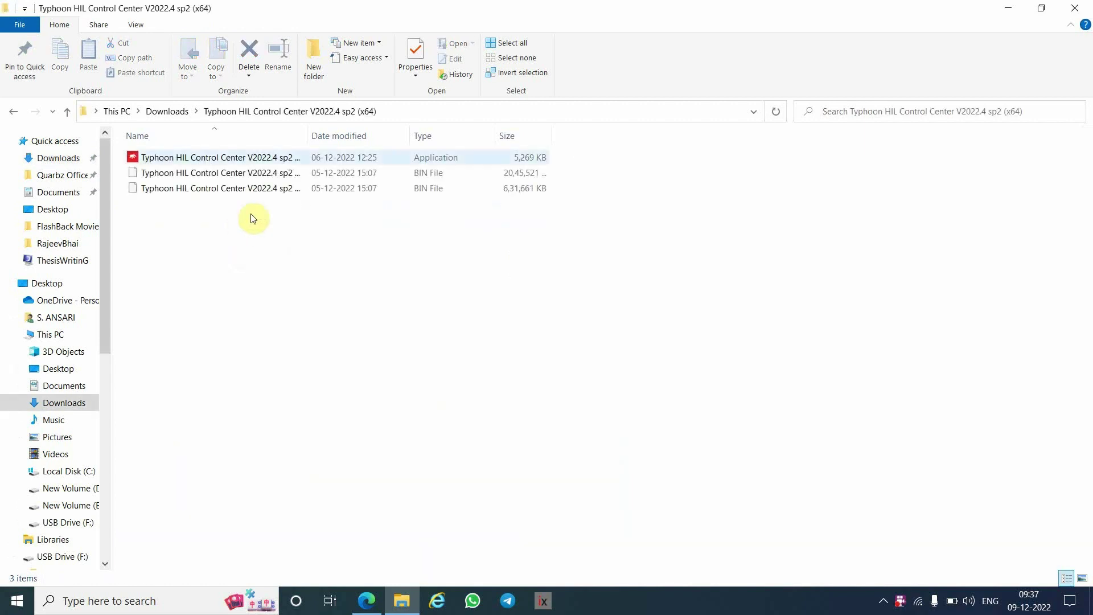
left_click(276, 156)
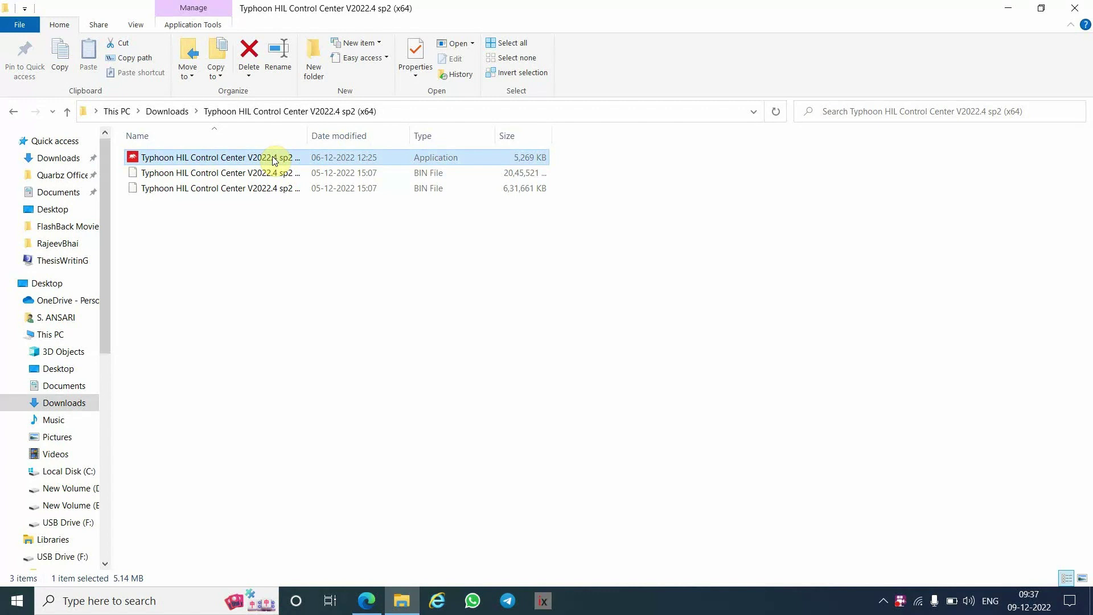
double_click(274, 158)
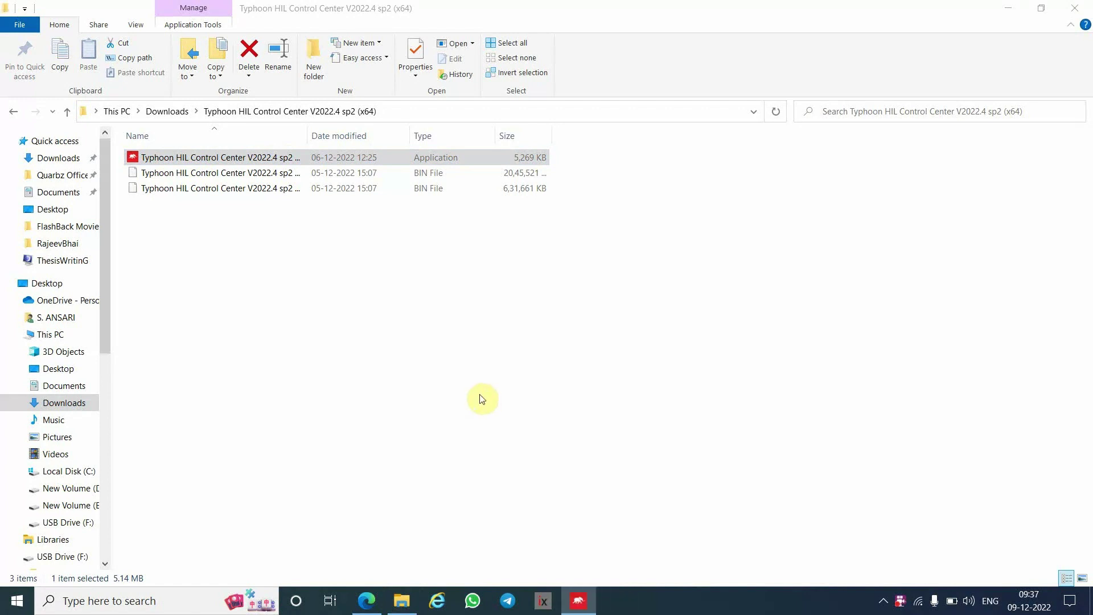
- Accept the license and install with default folder, Start Menu and desktop shortcut options
left_click(626, 412)
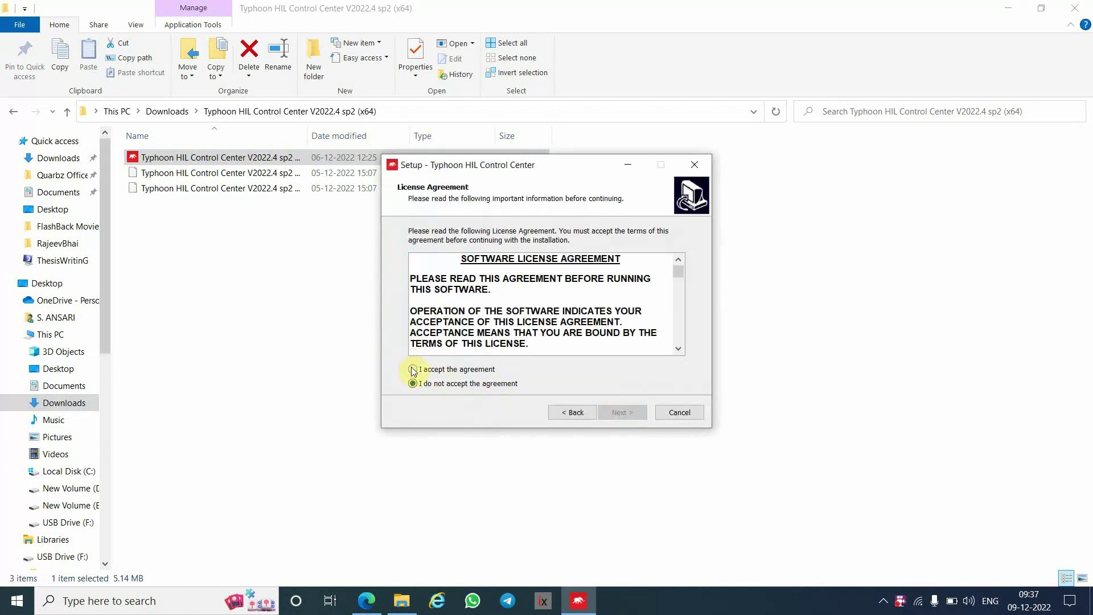
left_click(413, 370)
left_click(619, 413)
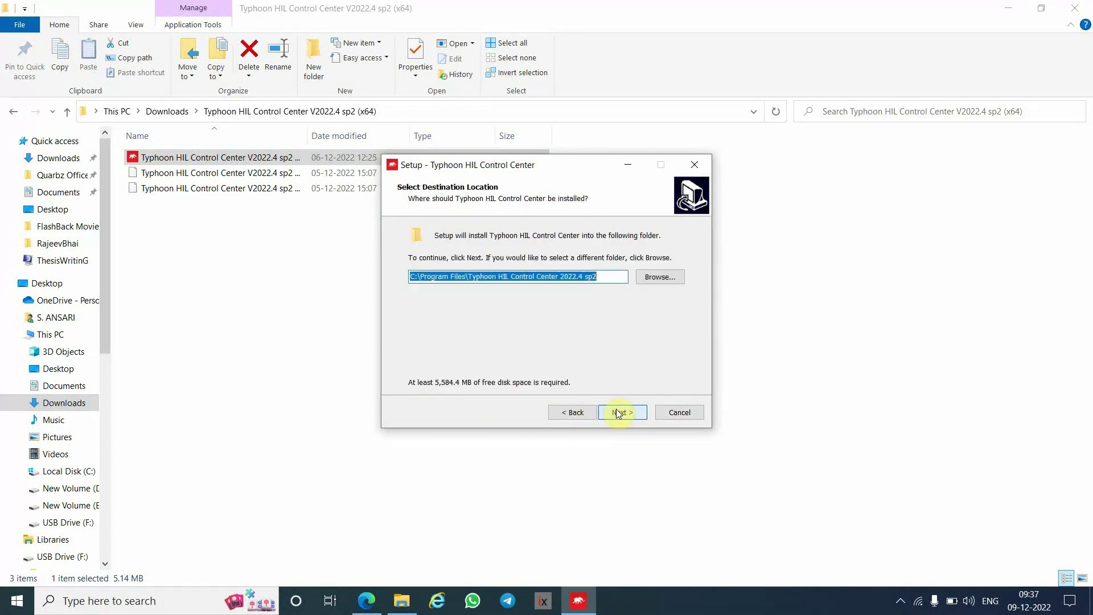
left_click(619, 413)
left_click(619, 412)
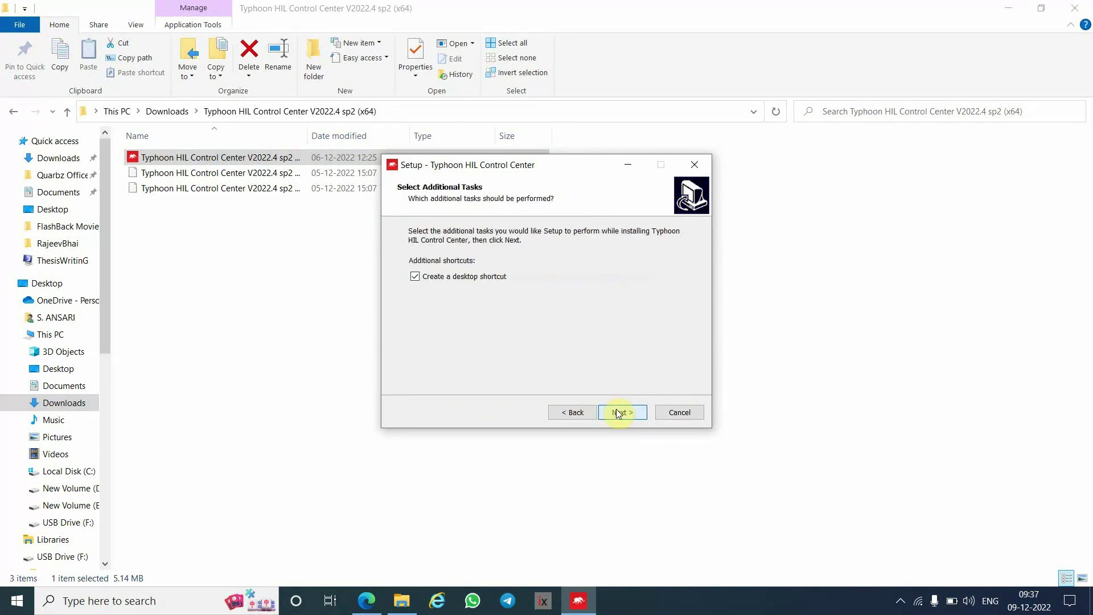
left_click(618, 412)
left_click(617, 412)
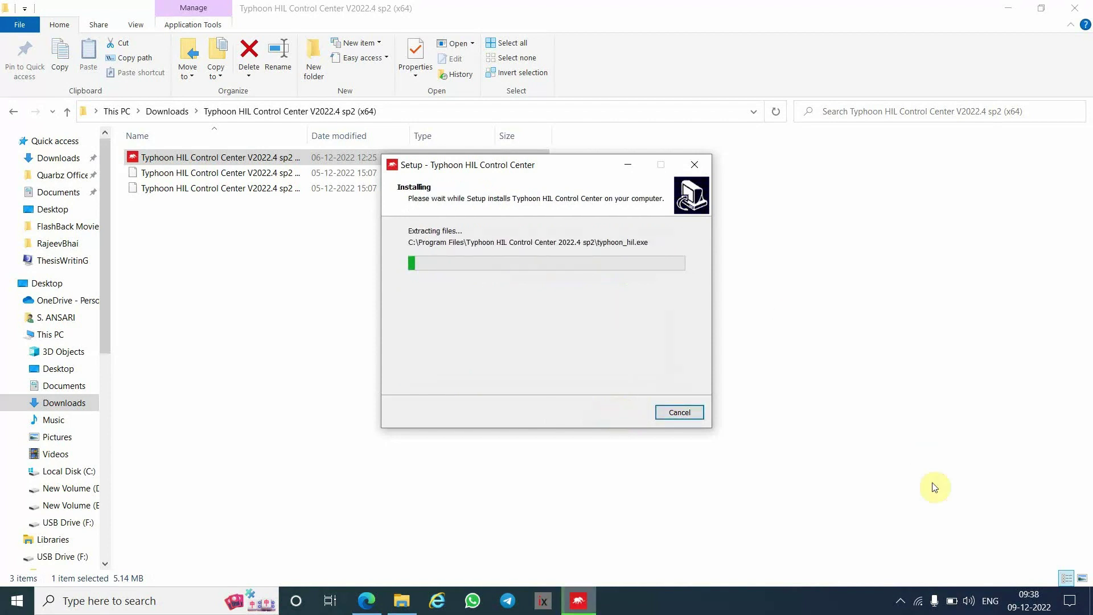
- Pause the screen recorder from the system tray while installation runs
left_click(901, 601)
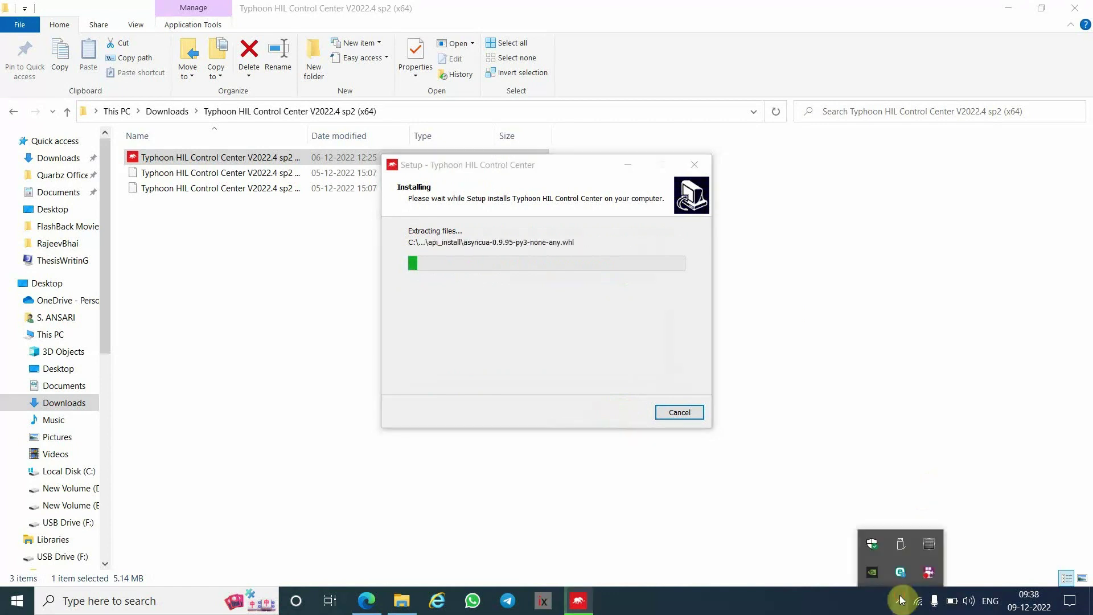
right_click(930, 572)
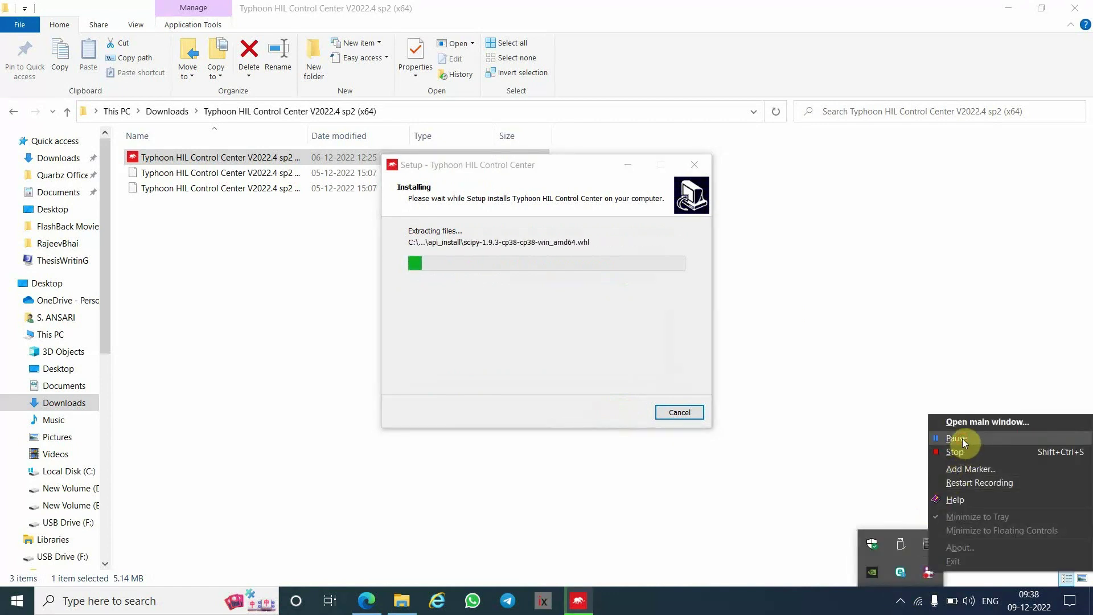
left_click(962, 439)
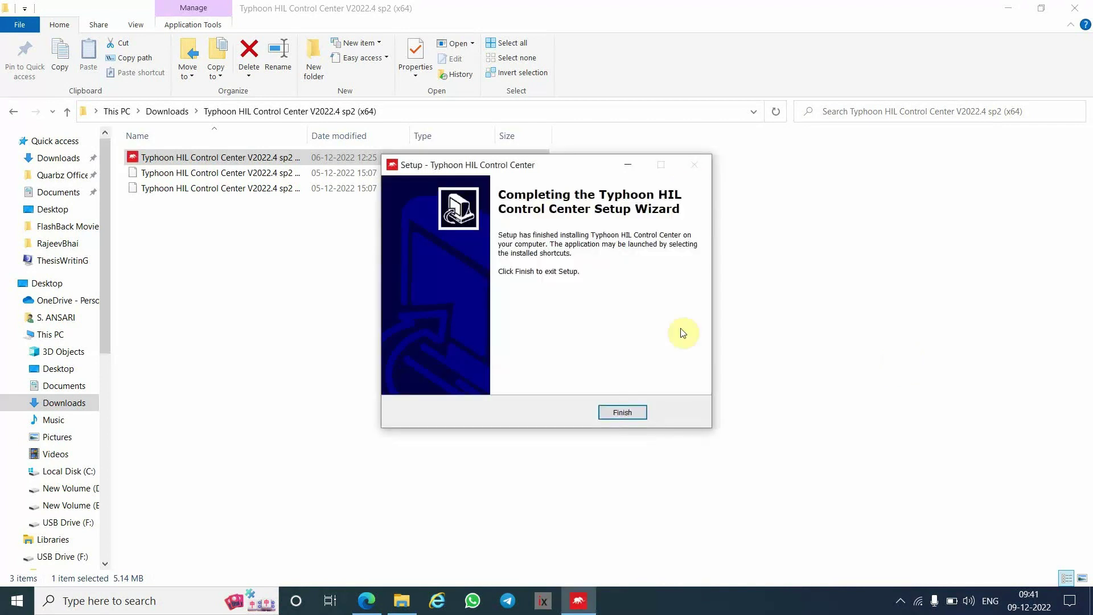
- Finish the setup wizard and minimize the Downloads folder window
left_click(633, 413)
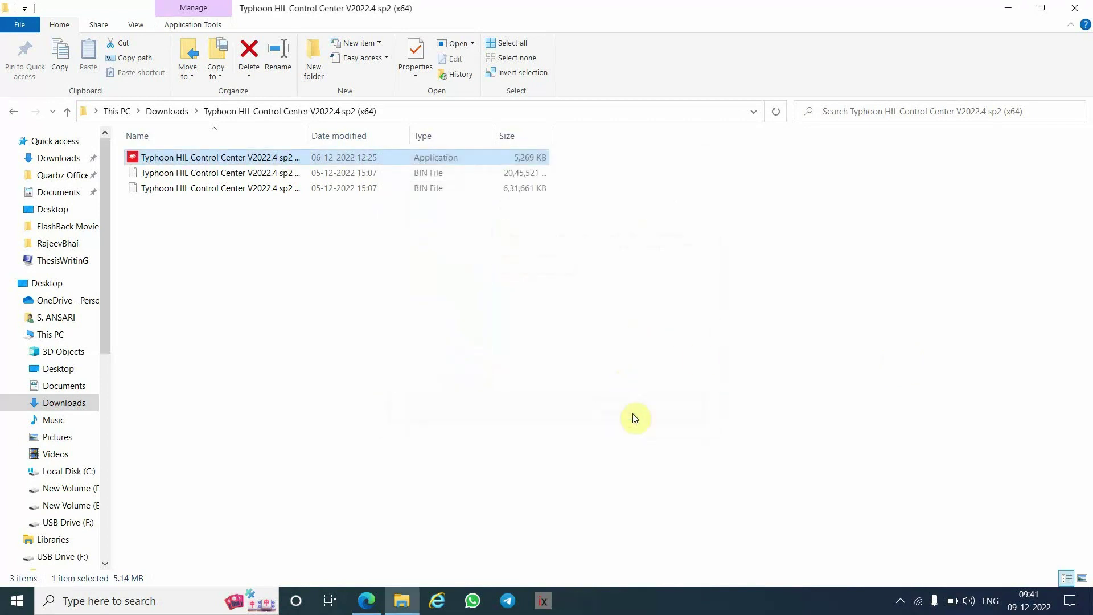
left_click(1018, 9)
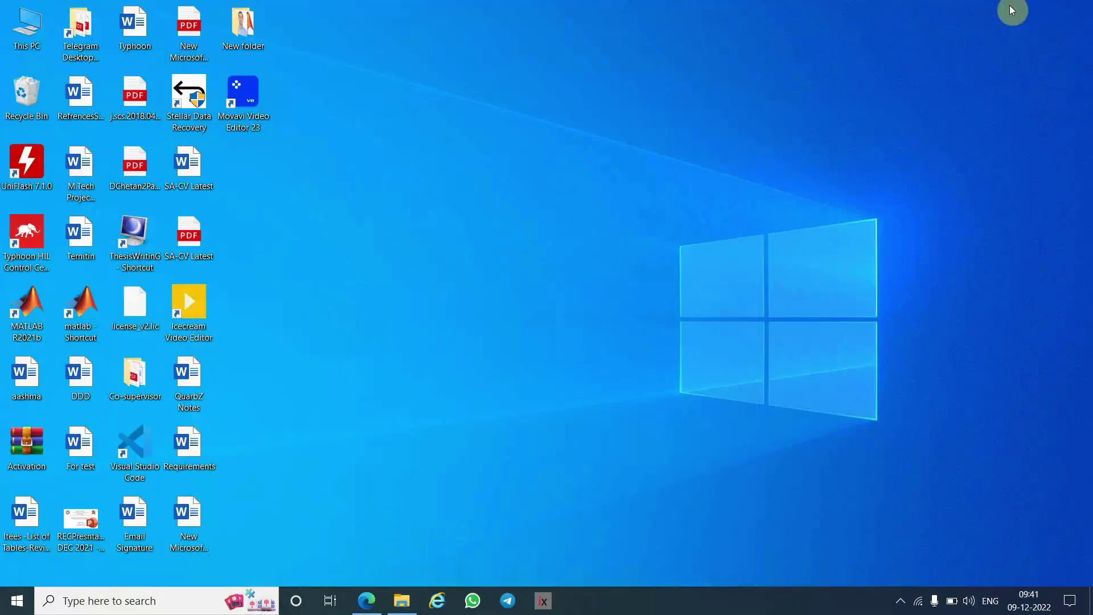
left_click(31, 238)
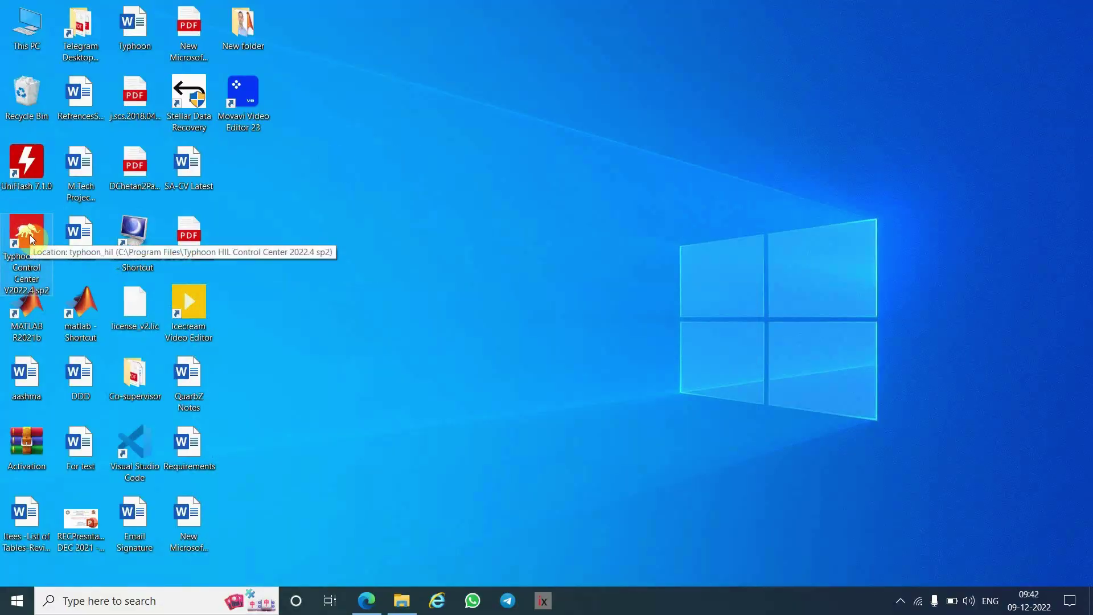
- Refresh the desktop four times and select the Typhoon HIL Control Center shortcut
right_click(492, 188)
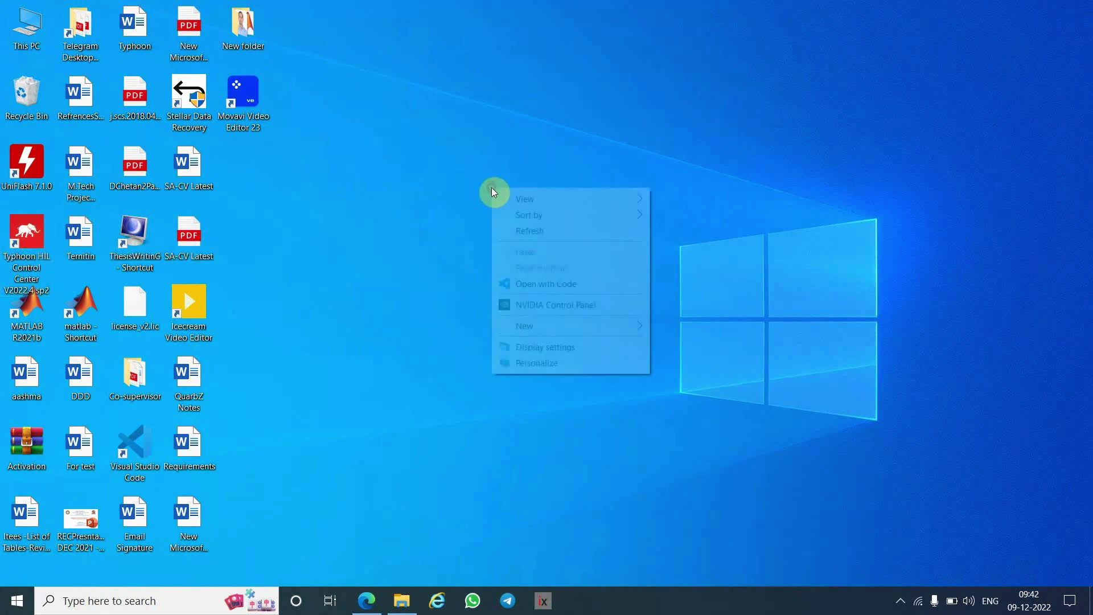
left_click(534, 231)
right_click(446, 107)
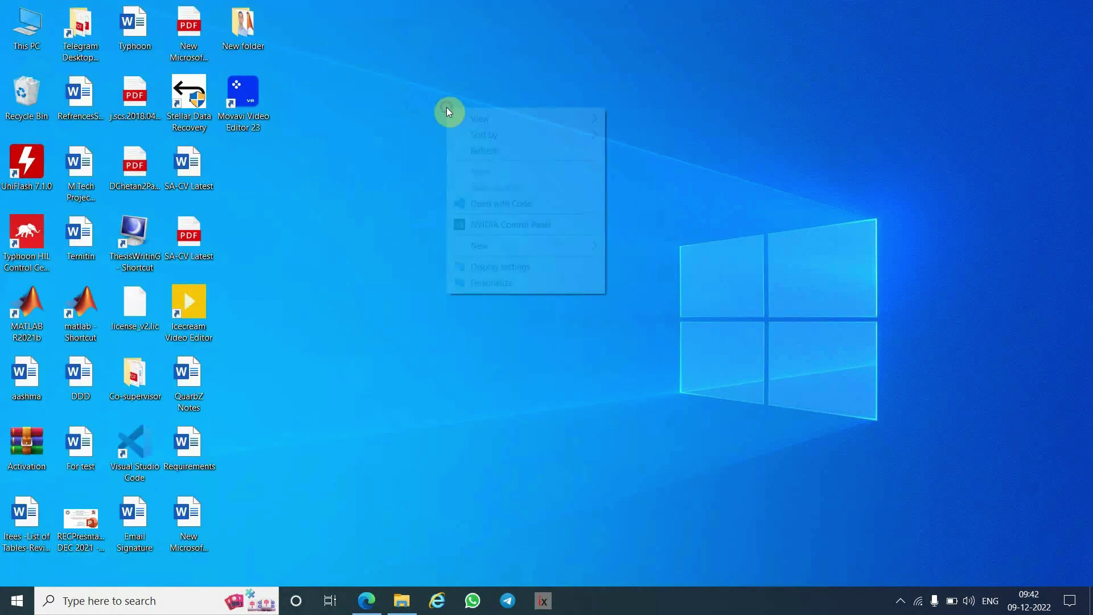
left_click(487, 150)
right_click(483, 148)
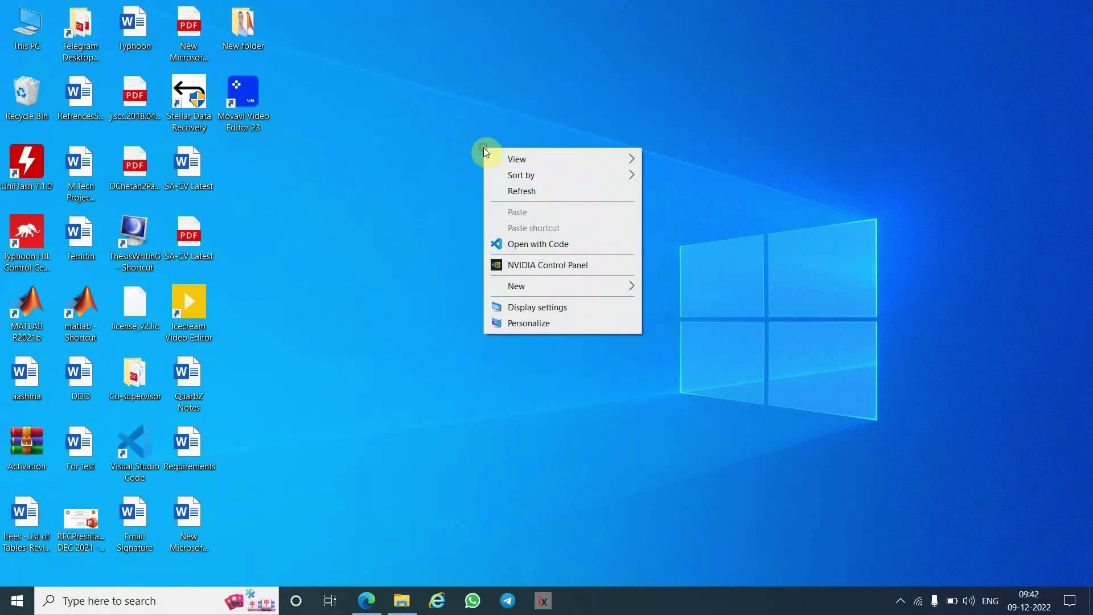
left_click(539, 191)
right_click(539, 190)
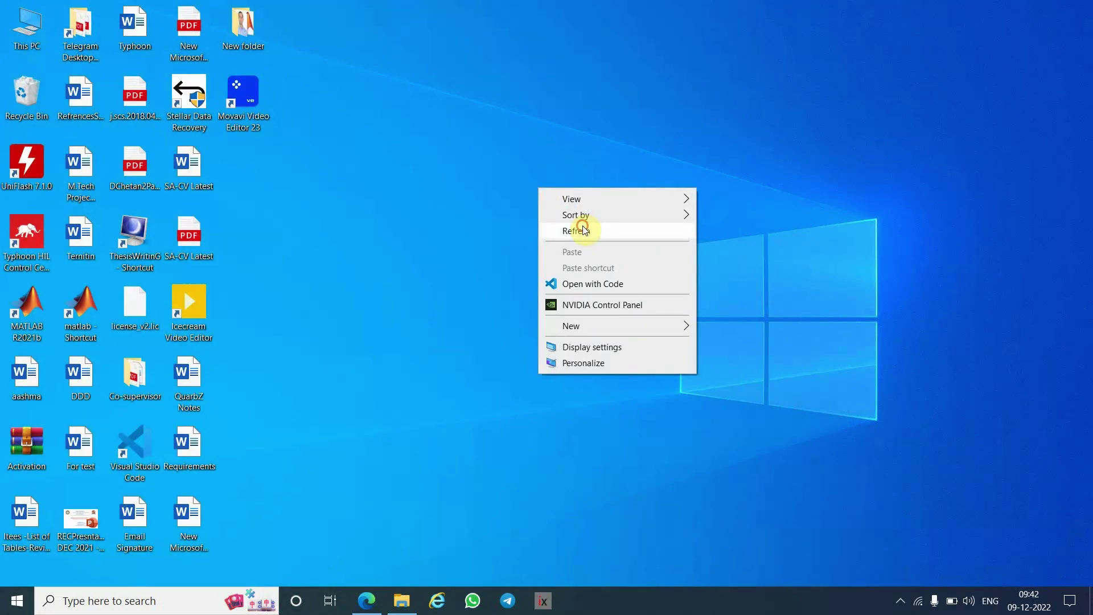
left_click(583, 227)
left_click(30, 227)
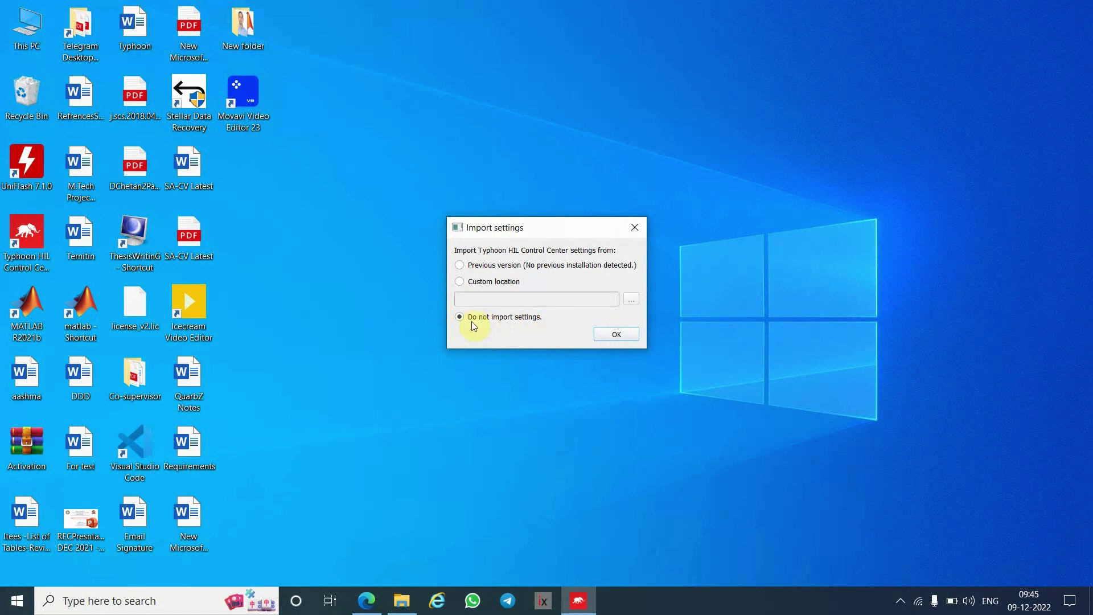
- Skip importing settings, dismiss the scaling warning, and open License > Download license
left_click(625, 339)
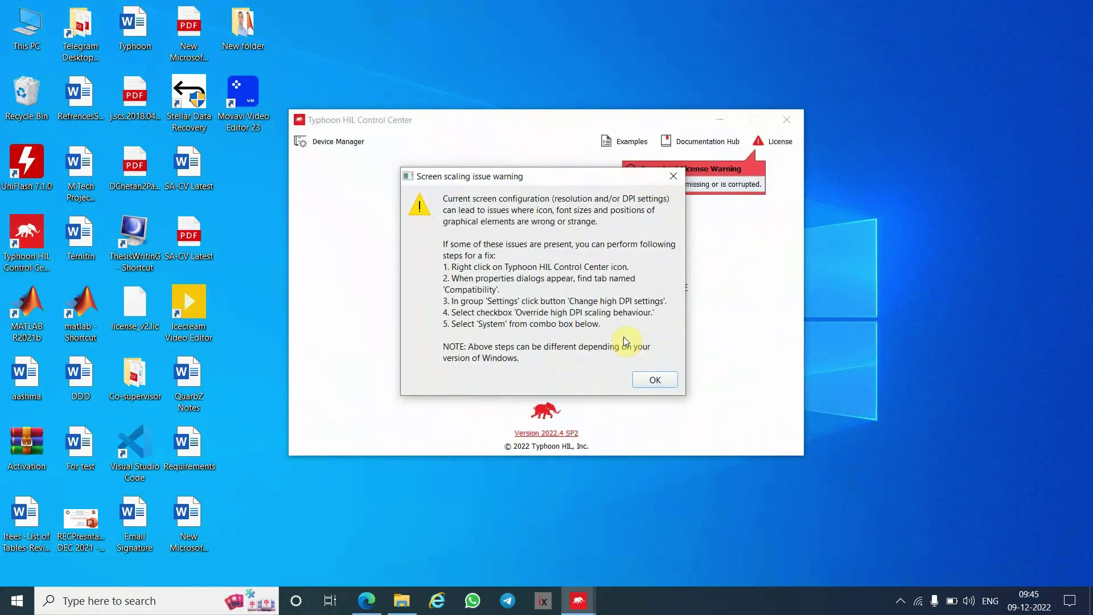
left_click(658, 381)
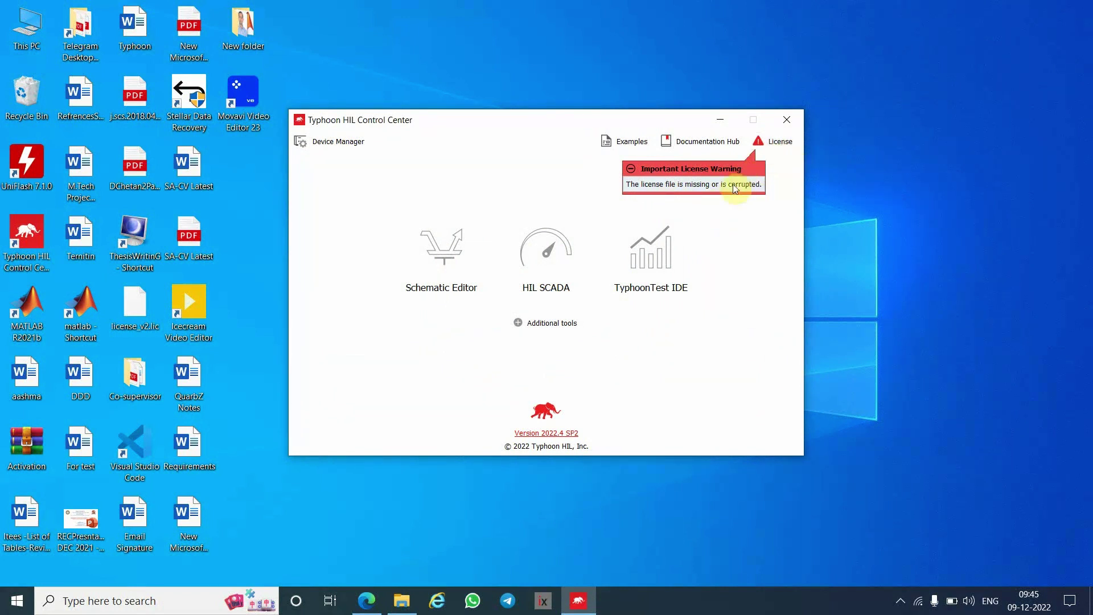
left_click(773, 146)
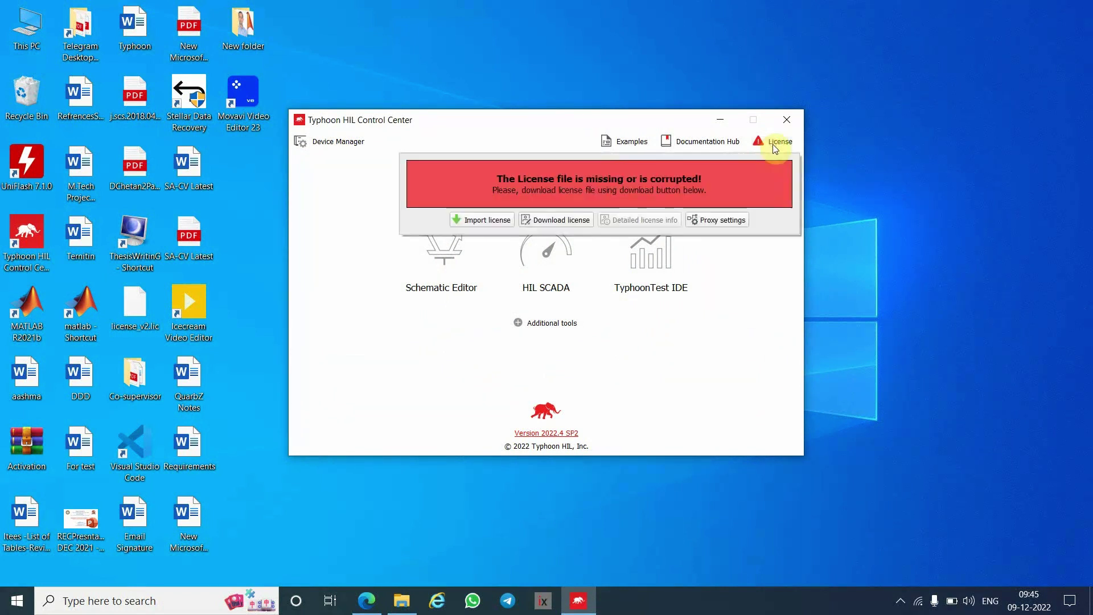
left_click(573, 224)
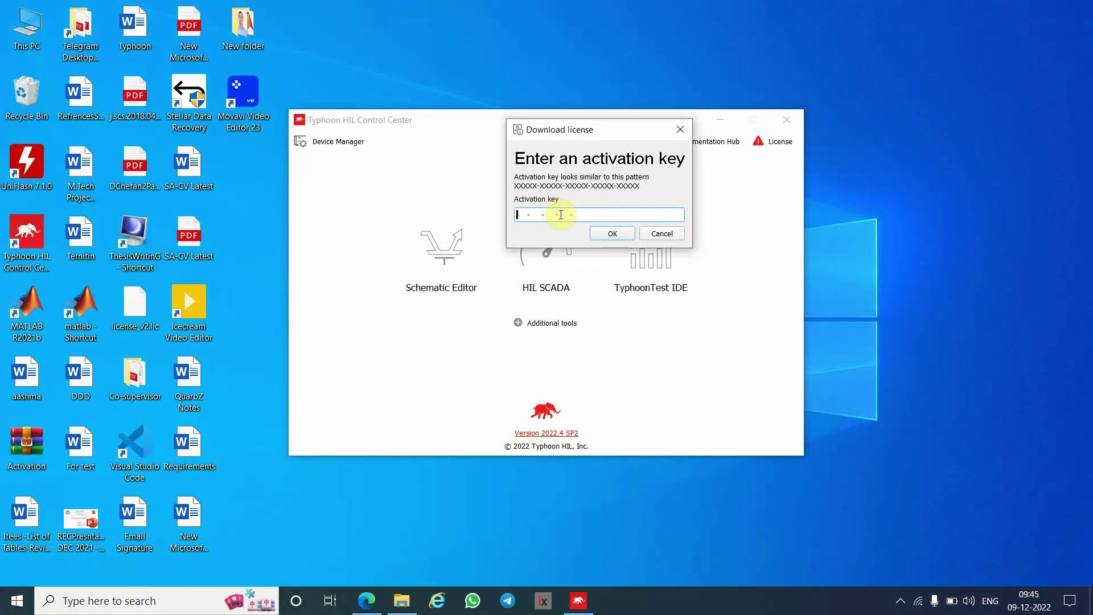
- Copy the activation key from the license email and paste it into the Activation key field
left_click(369, 592)
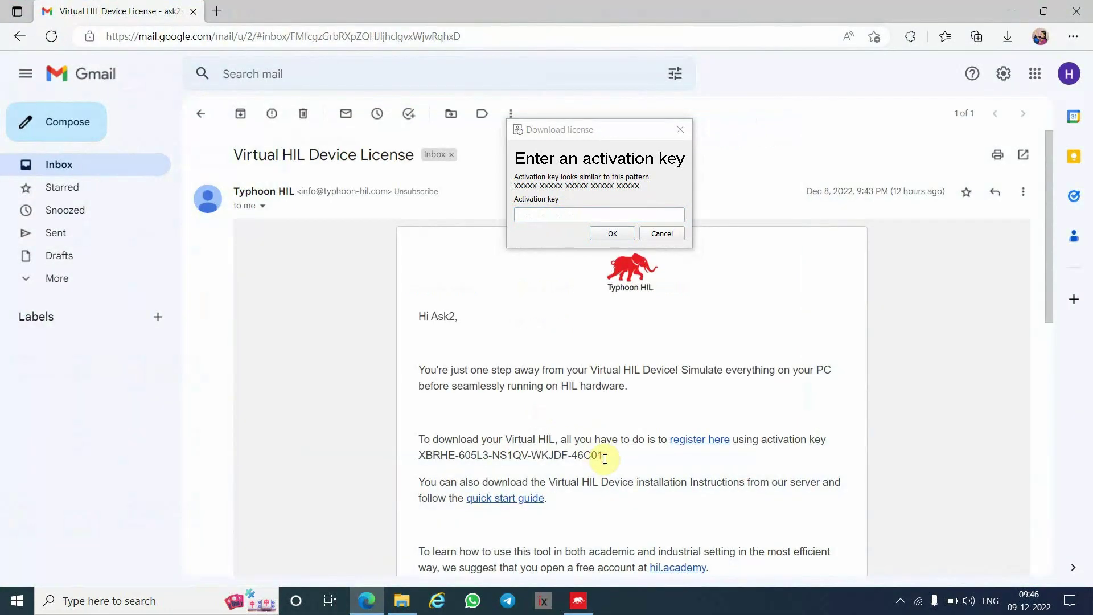
left_click_drag(605, 459, 422, 457)
key("ctrl+c")
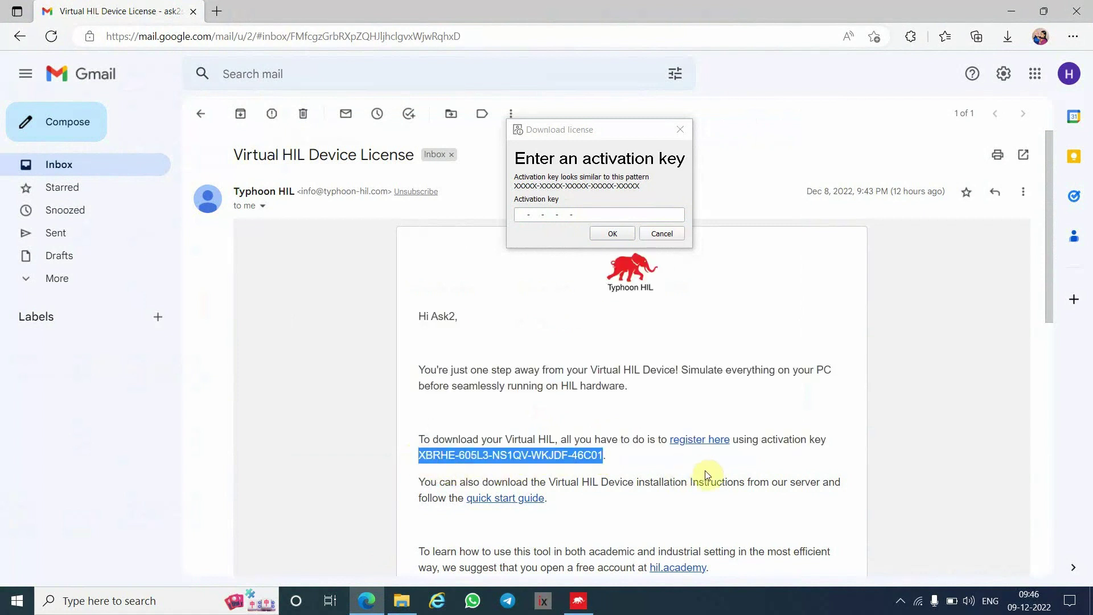
left_click(517, 216)
key("ctrl+v")
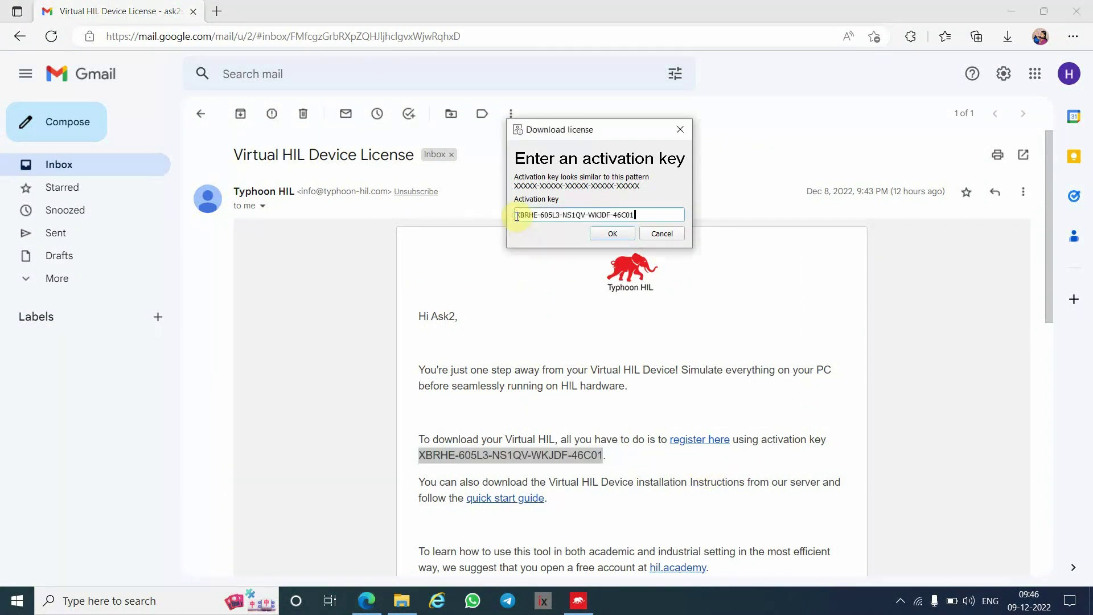
- Submit the key, confirm the successful license import, and close Control Center
left_click(612, 234)
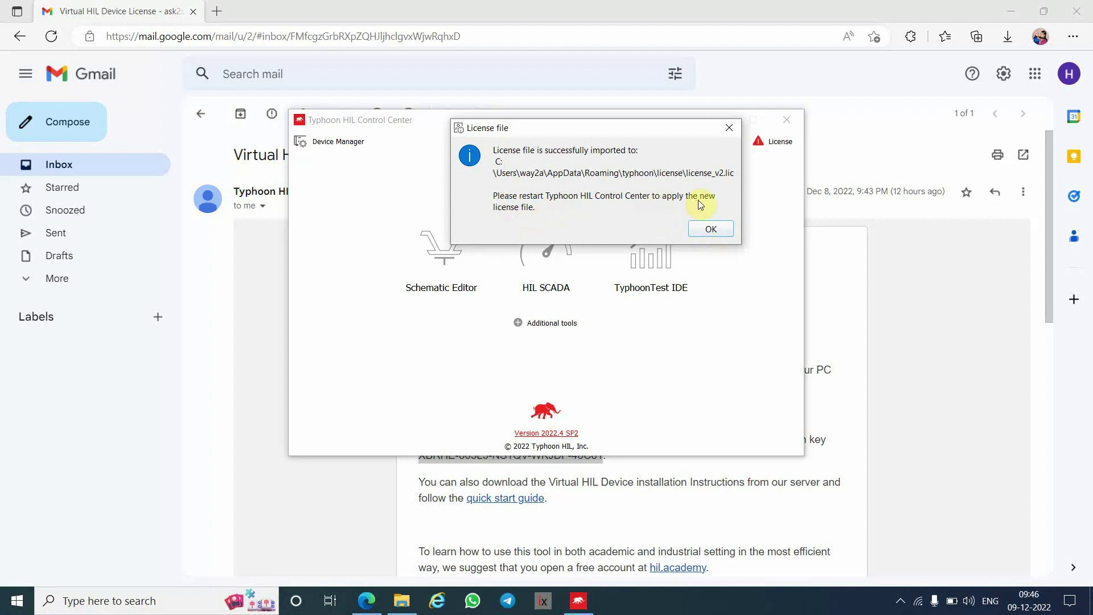
left_click(711, 229)
left_click(788, 121)
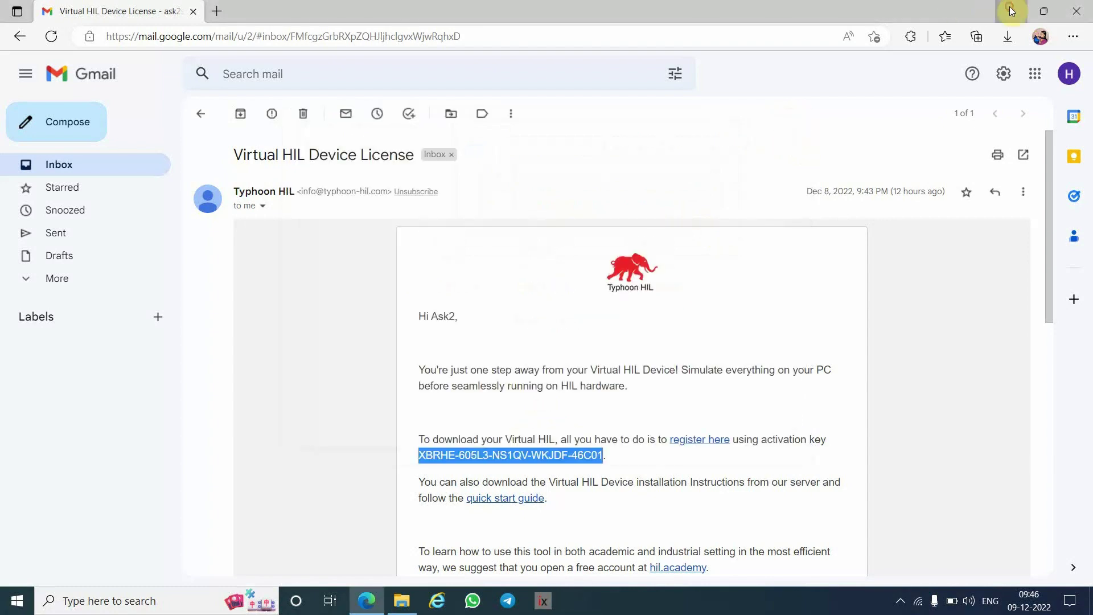
- Relaunch Typhoon HIL Control Center from the desktop and check the License panel shows valid licenses
left_click(1012, 11)
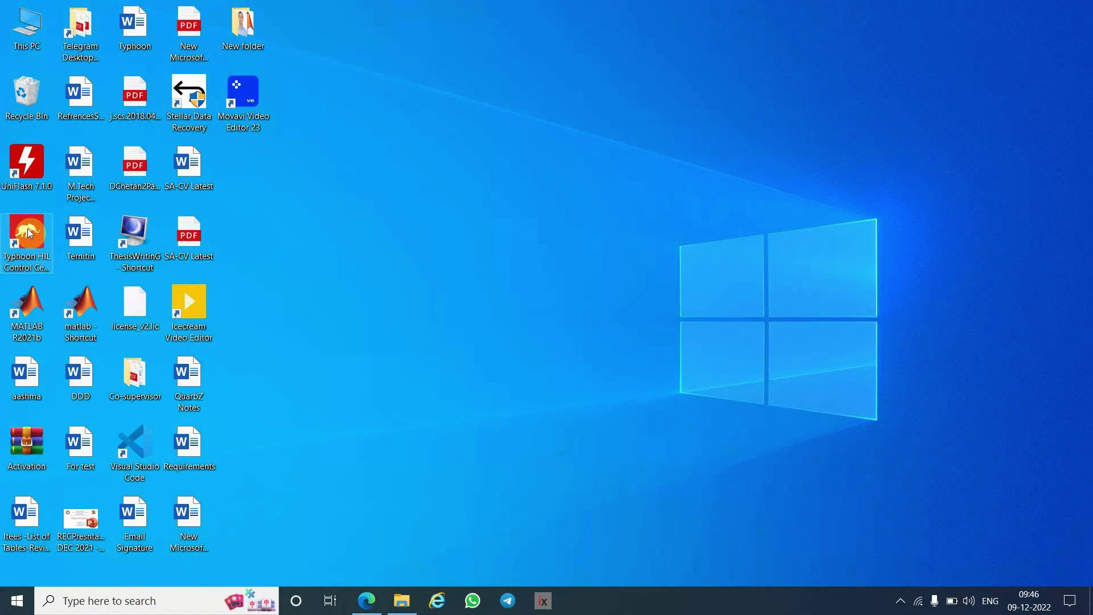
double_click(28, 228)
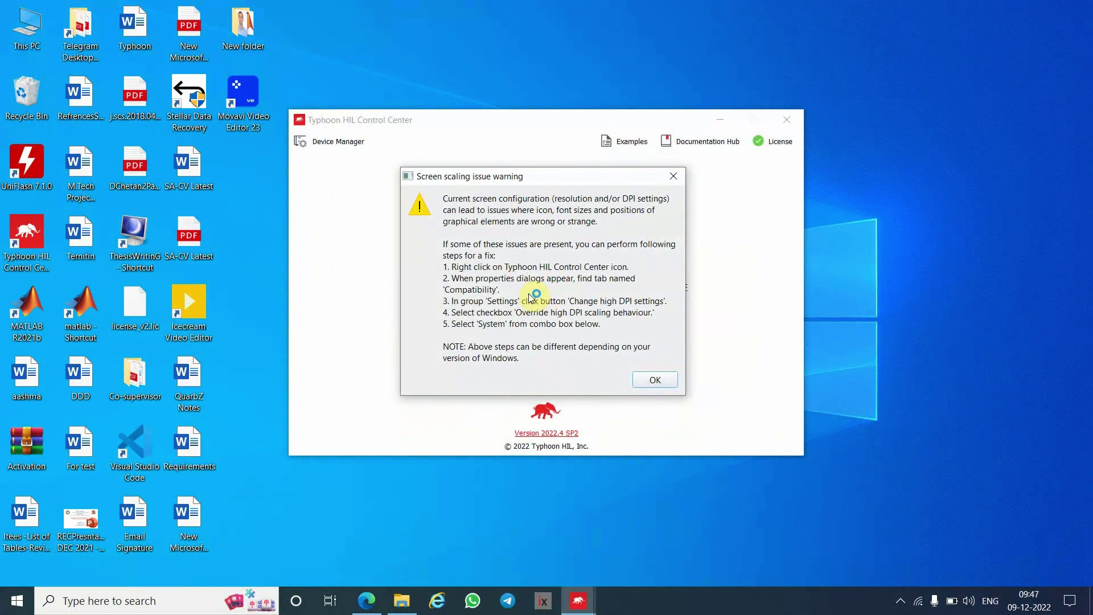
left_click(659, 381)
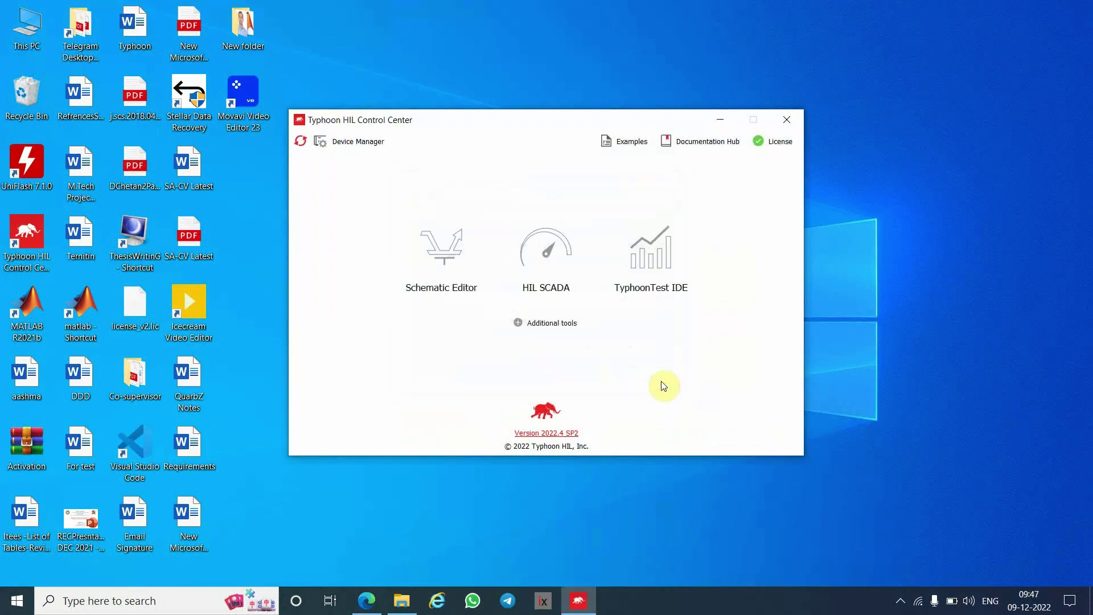
left_click(777, 143)
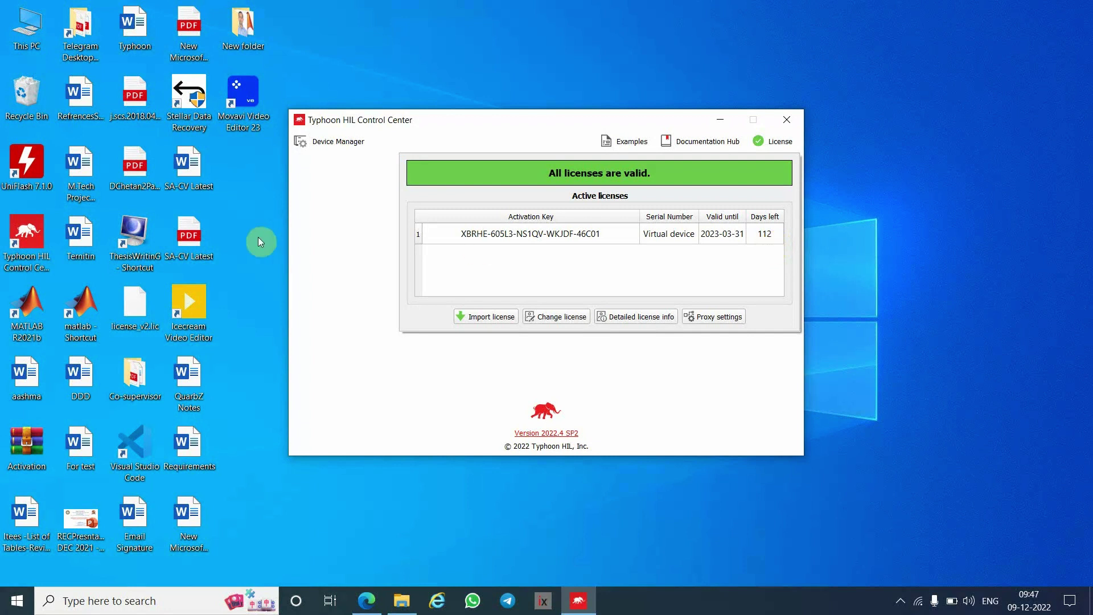
left_click(341, 246)
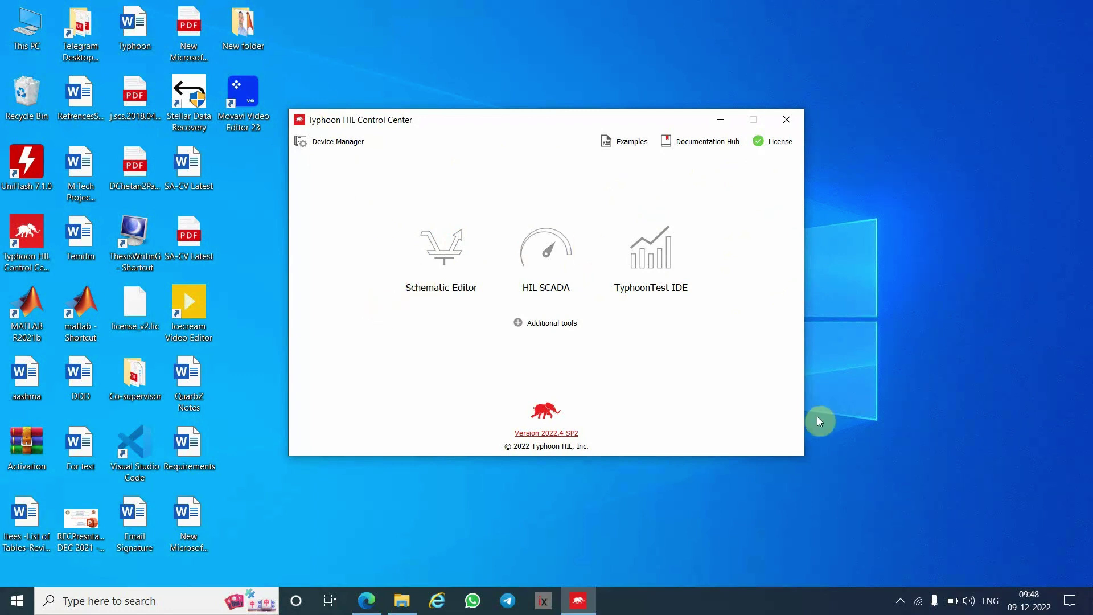
left_click(902, 600)
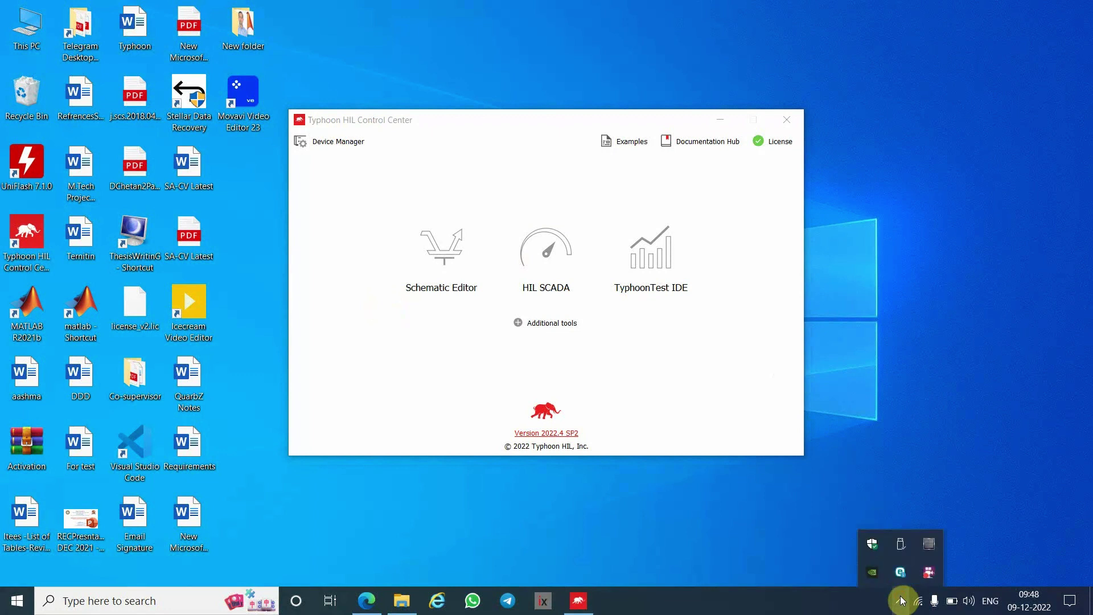
right_click(929, 574)
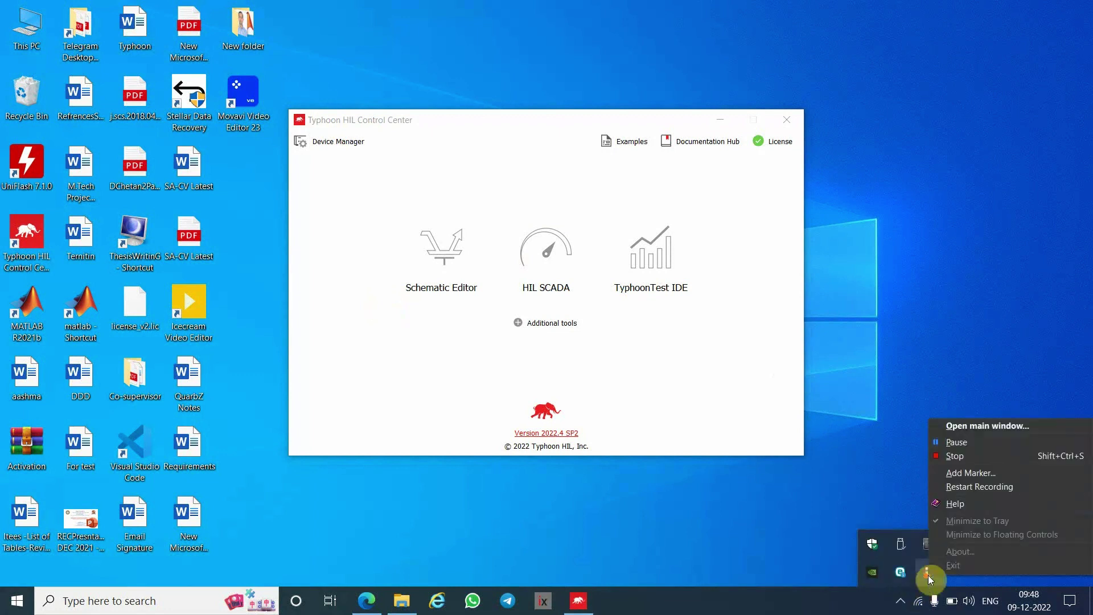